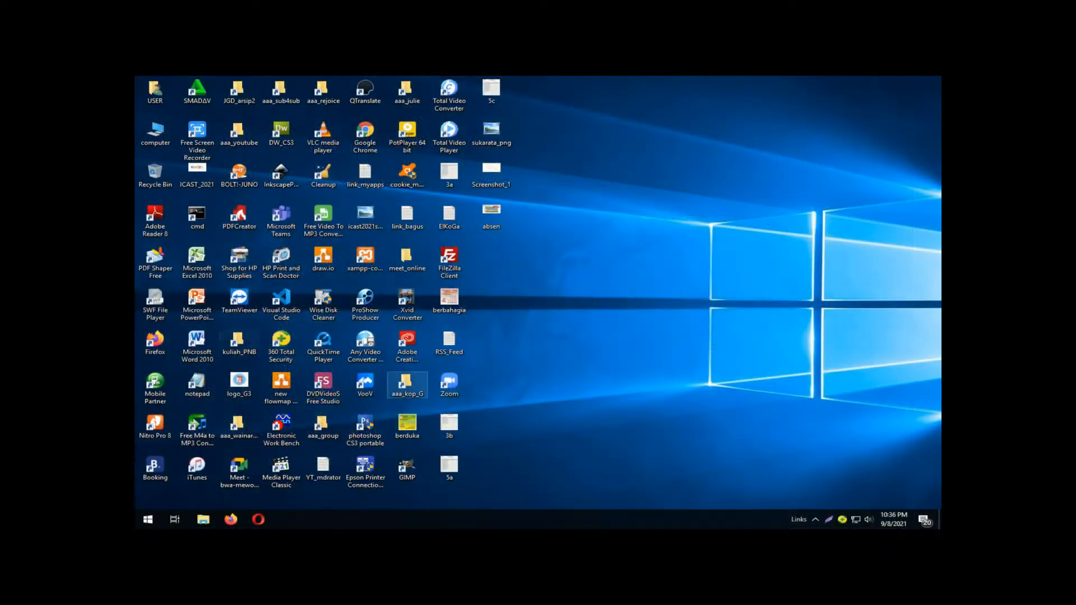
Step: Open Firefox and sign in to the Google account by entering the account password
double_click(155, 338)
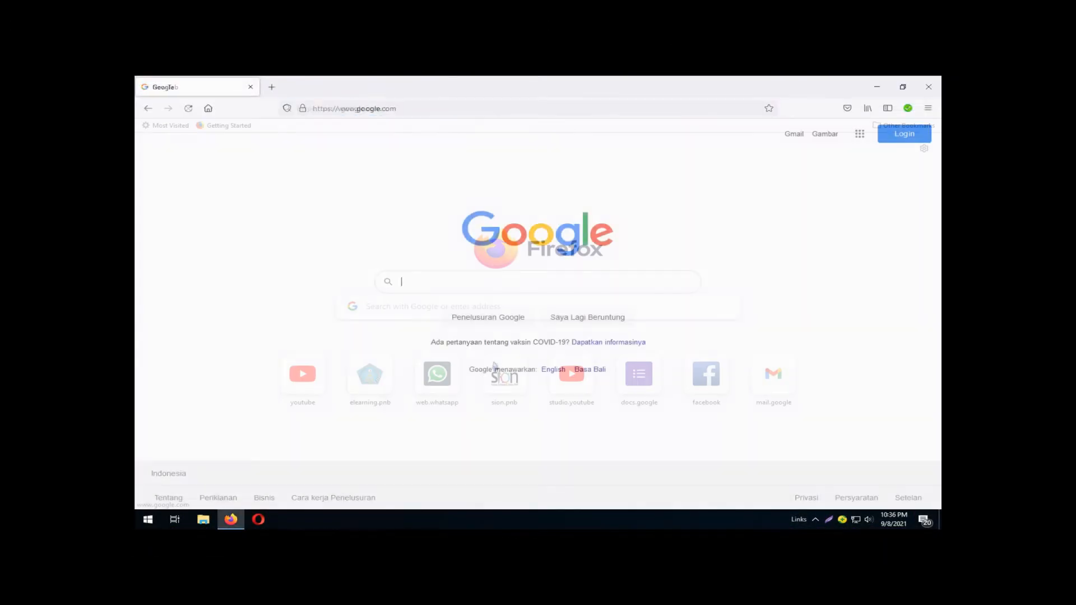
click(905, 133)
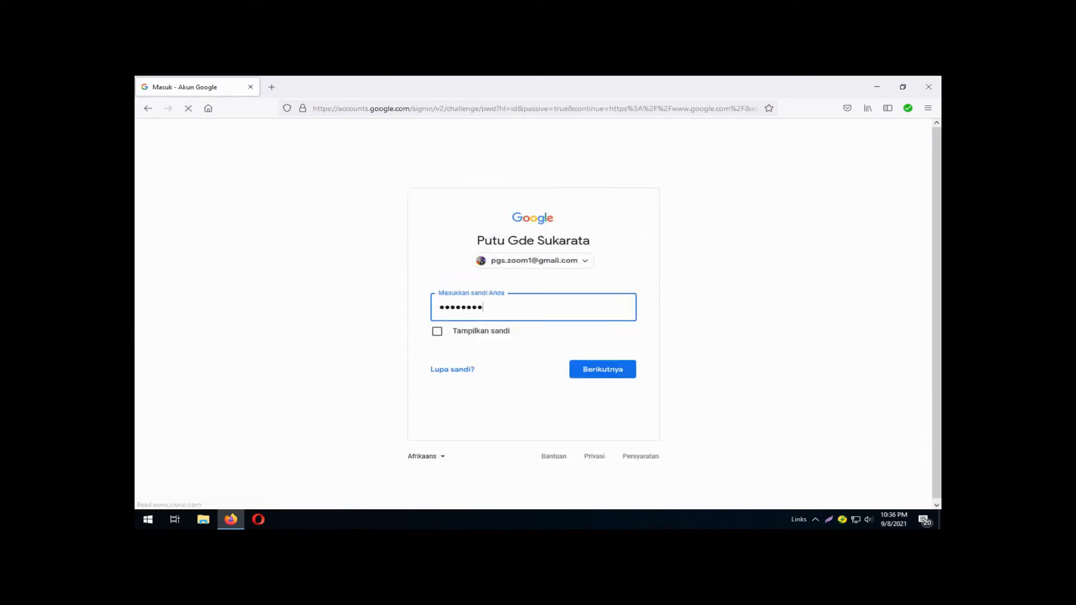
key(Return)
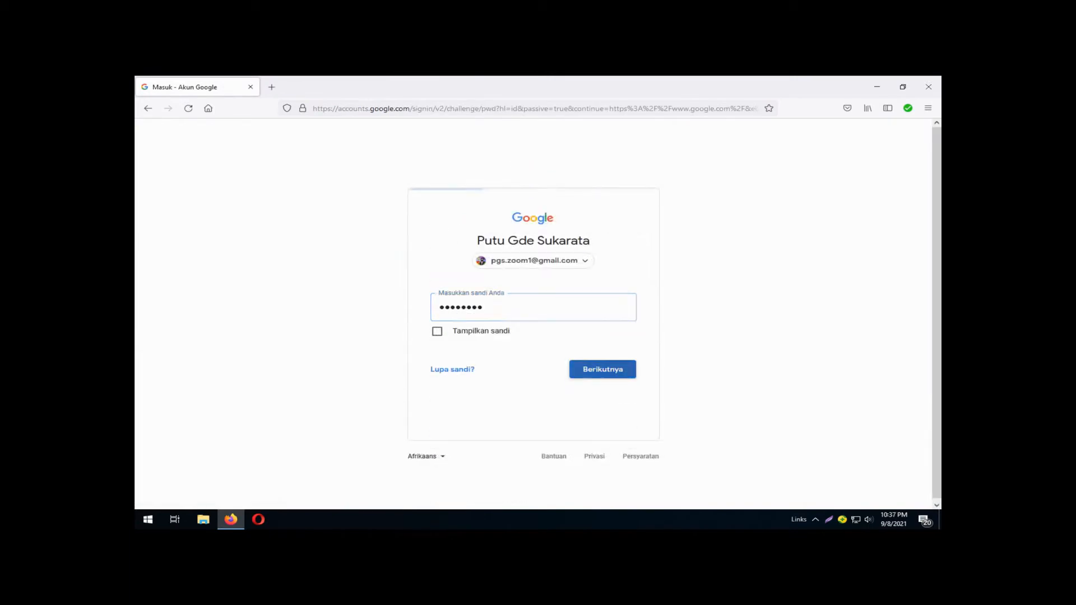
Step: Open Google Forms from the list of Google apps
click(896, 133)
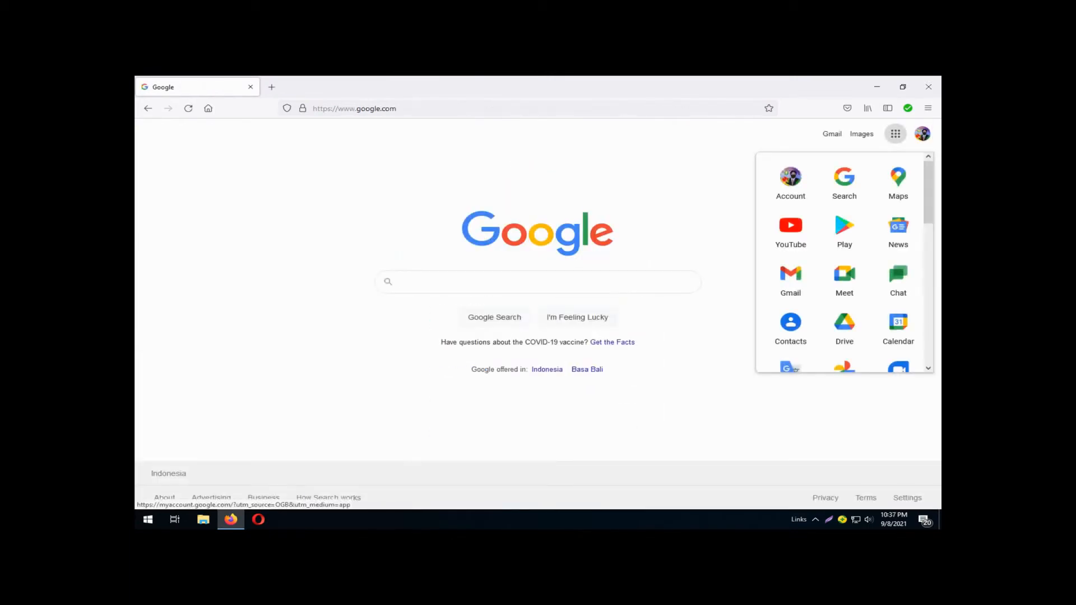
scroll(841, 247, down, 4)
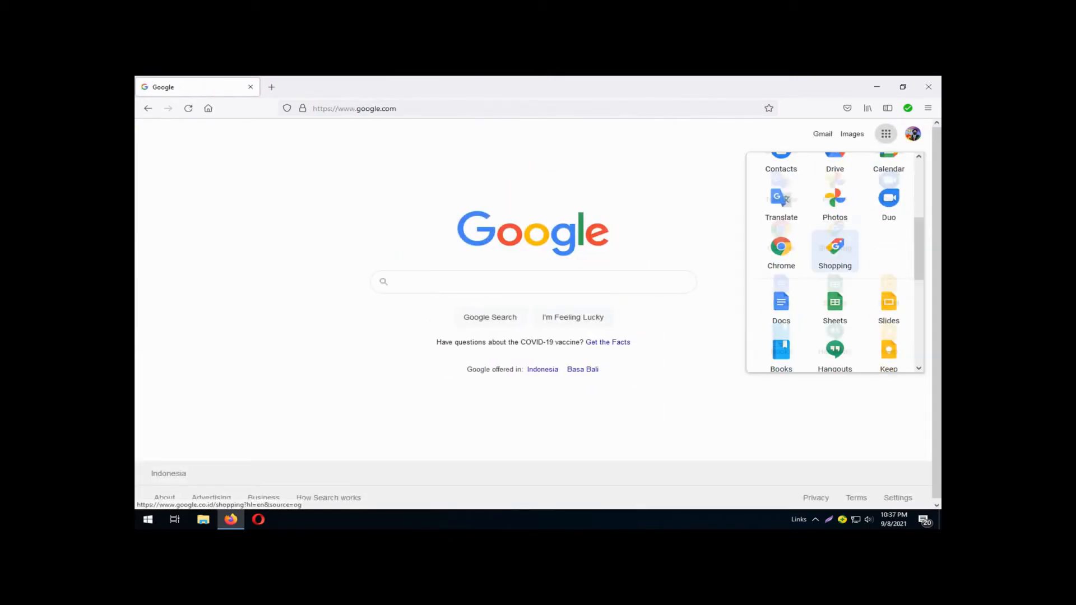
scroll(836, 258, down, 5)
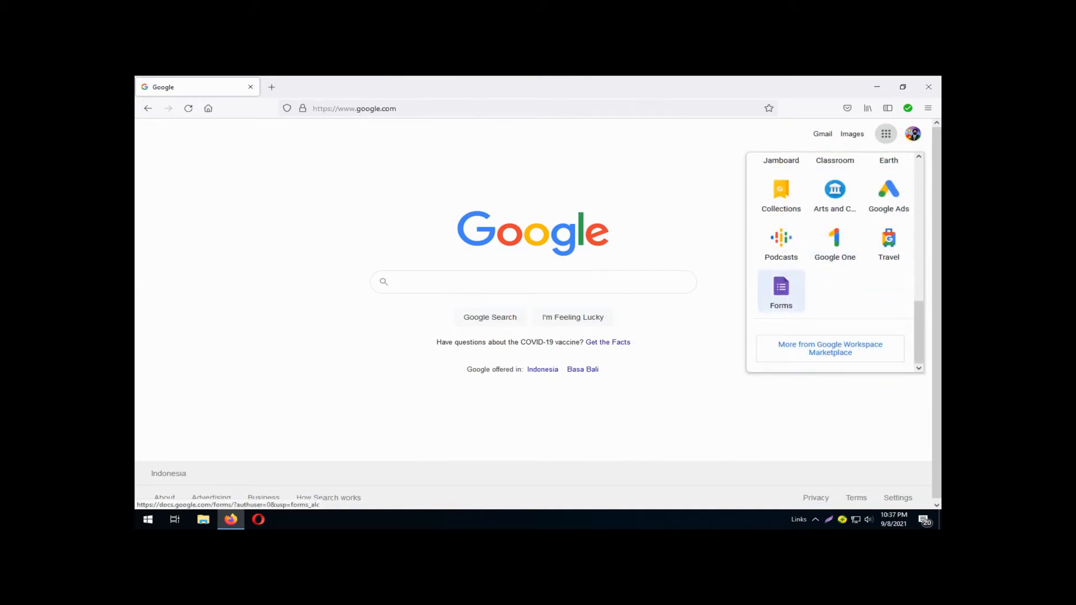
click(781, 290)
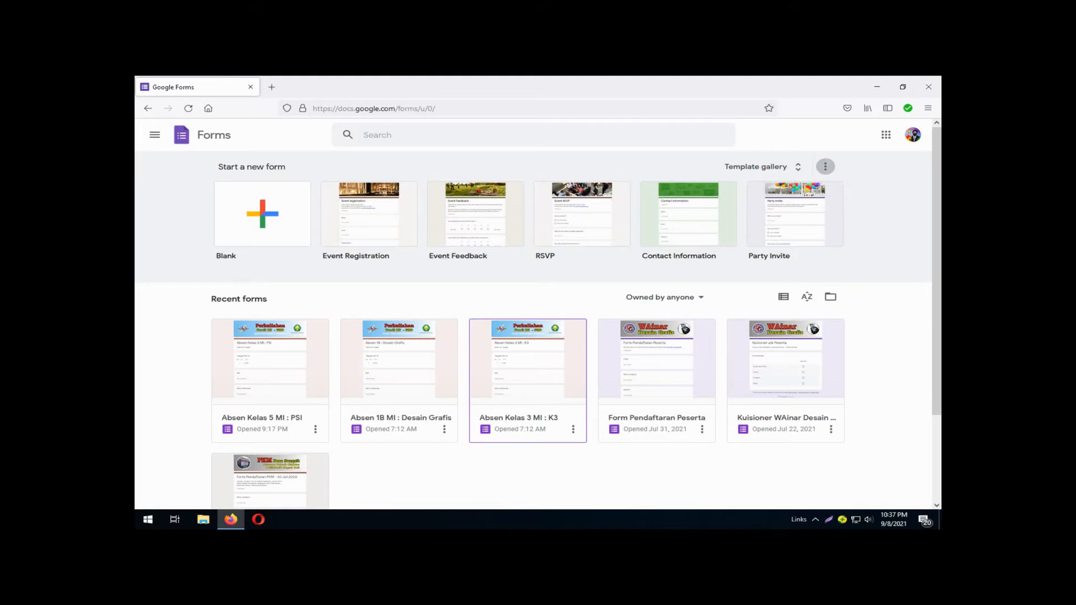
click(544, 319)
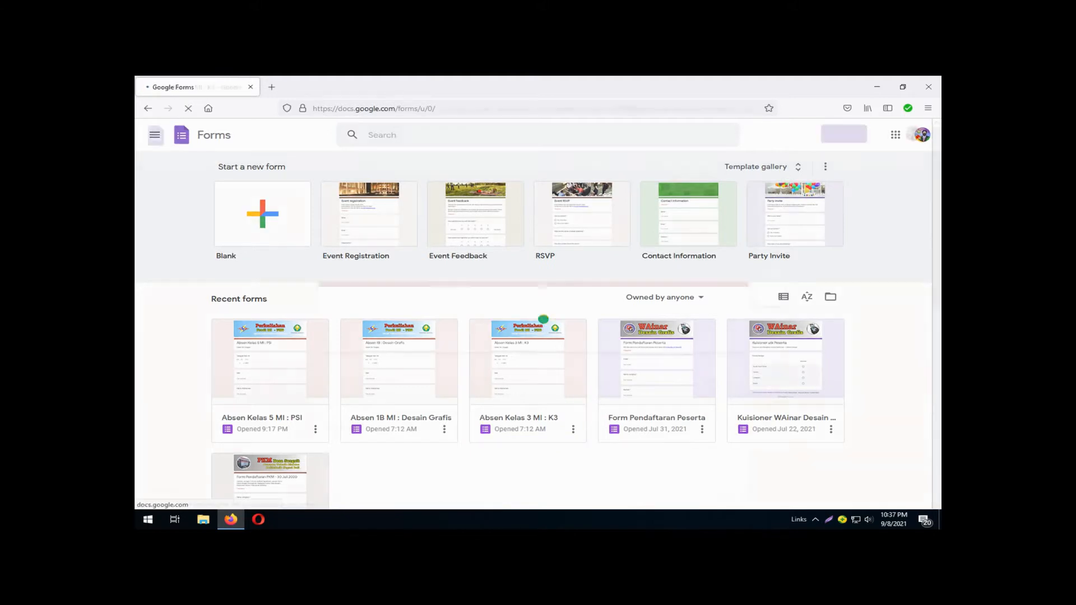
click(155, 137)
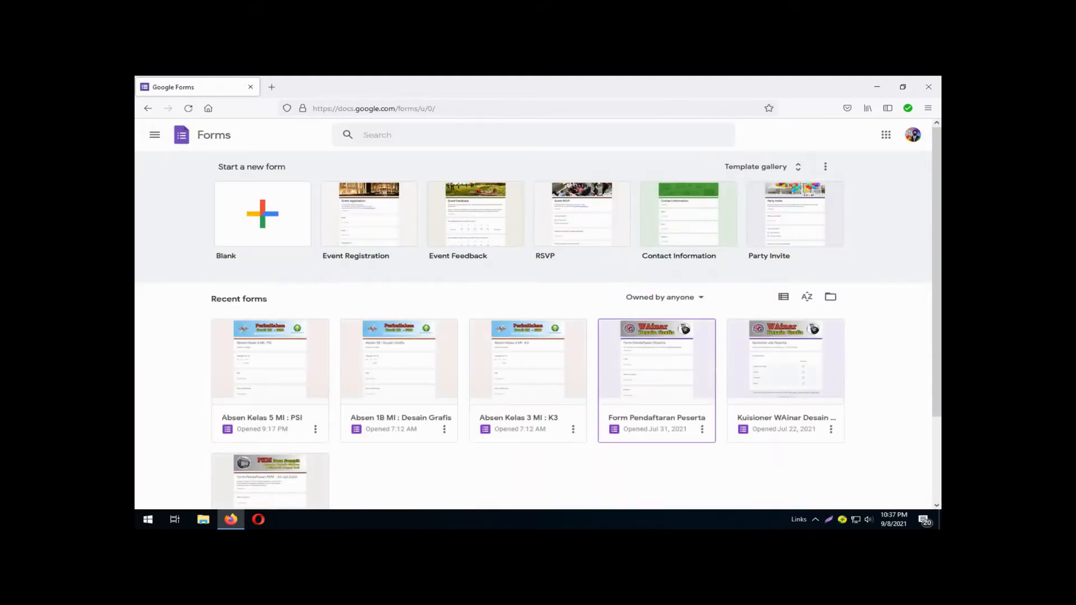
click(270, 365)
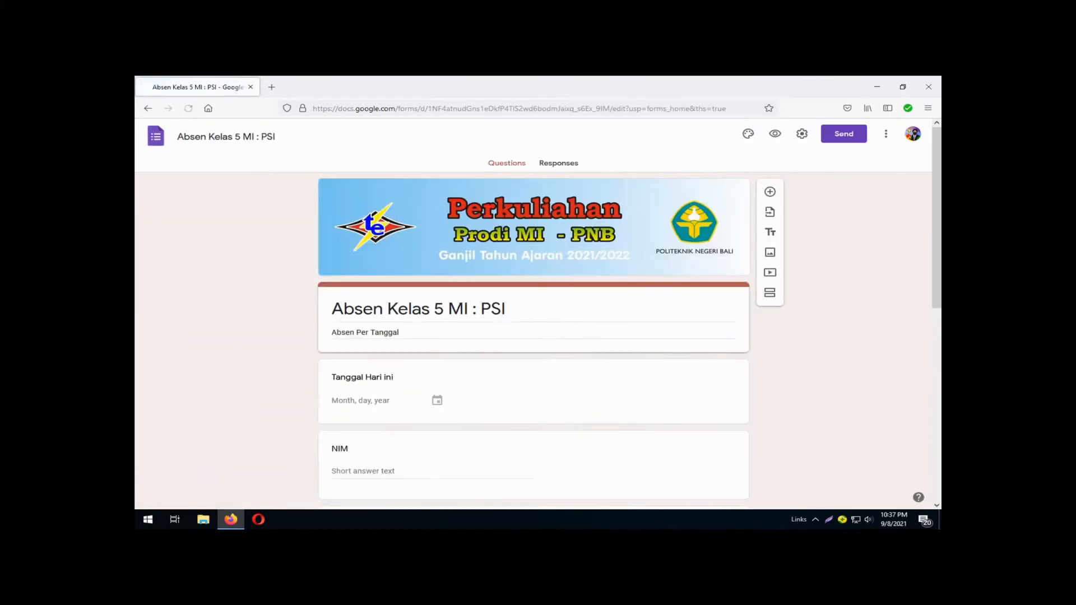
click(802, 133)
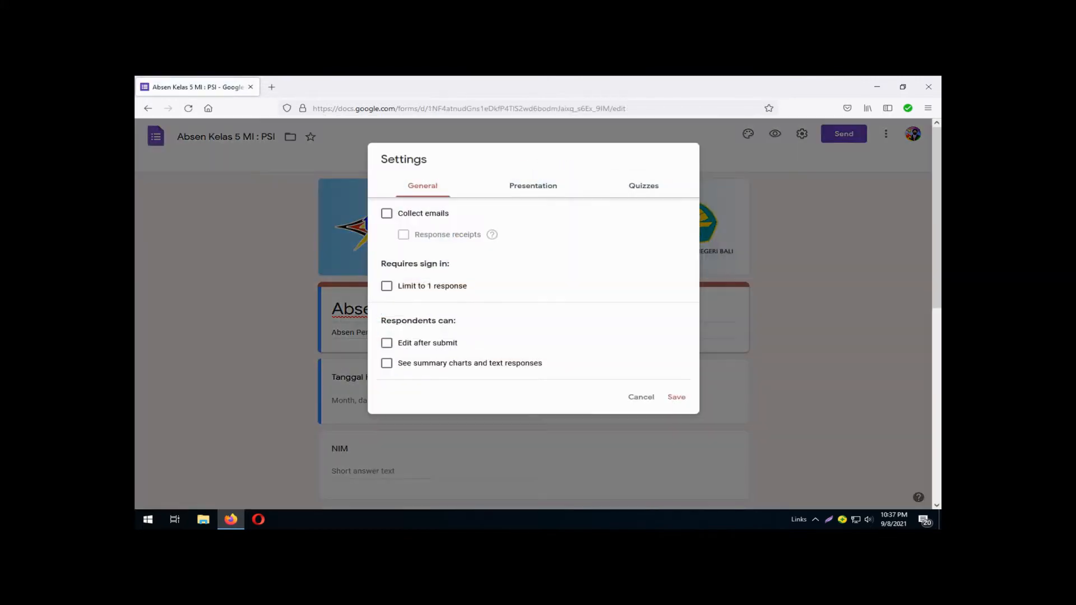
key(Escape)
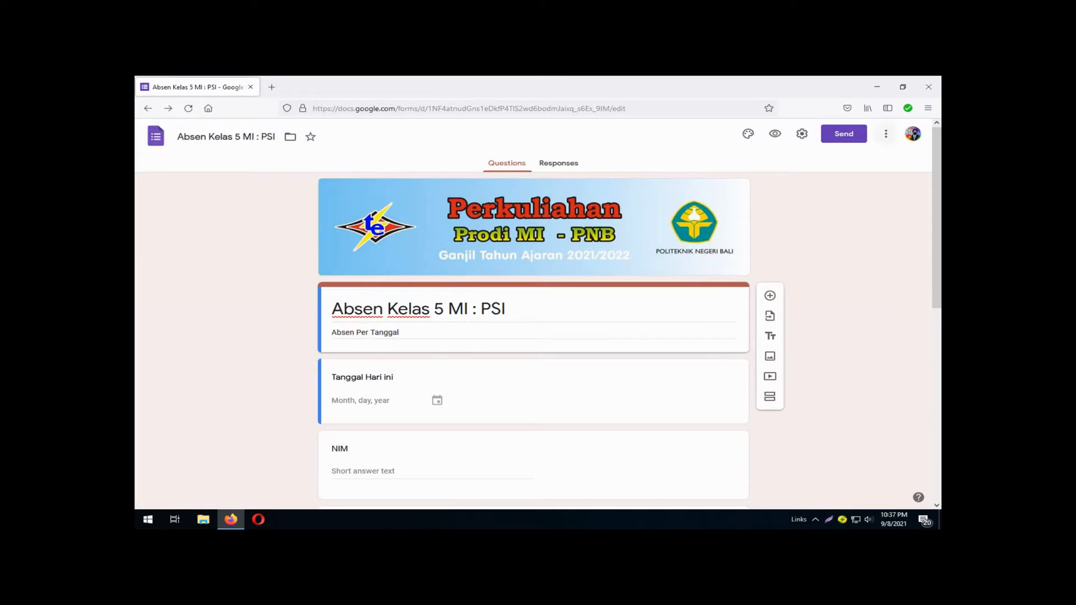
click(886, 134)
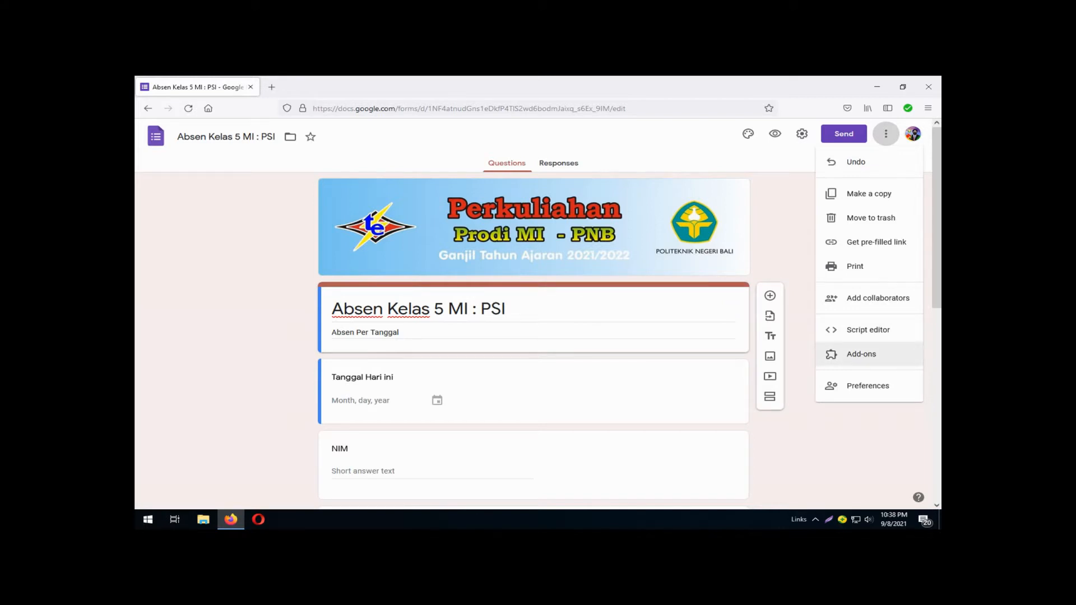
click(862, 354)
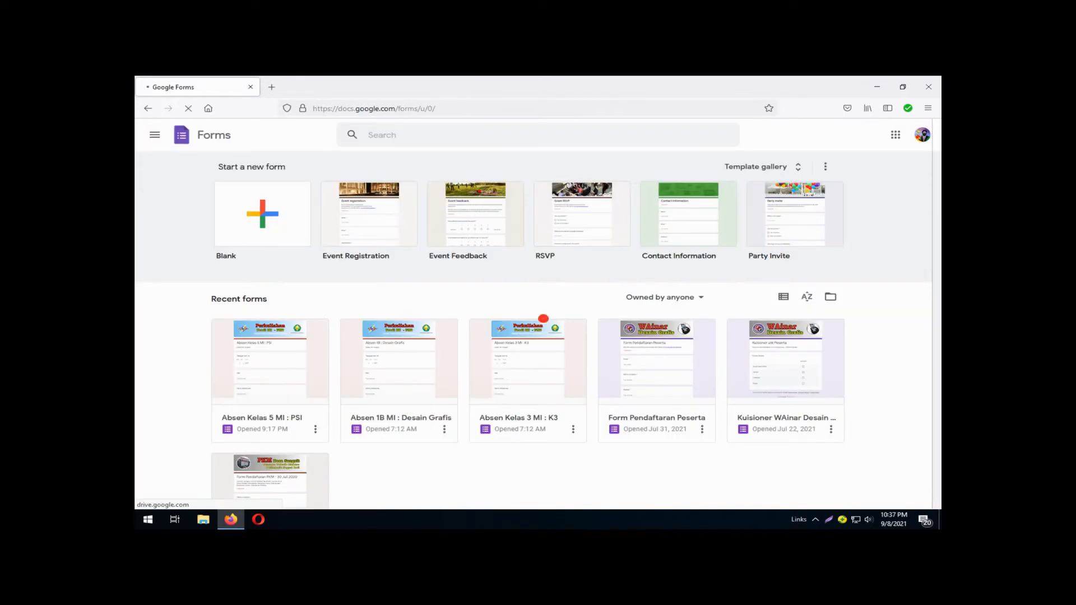
Step: Open the recent form "Absen Kelas 5 MI : PSI" and check its general settings without changing them
click(544, 319)
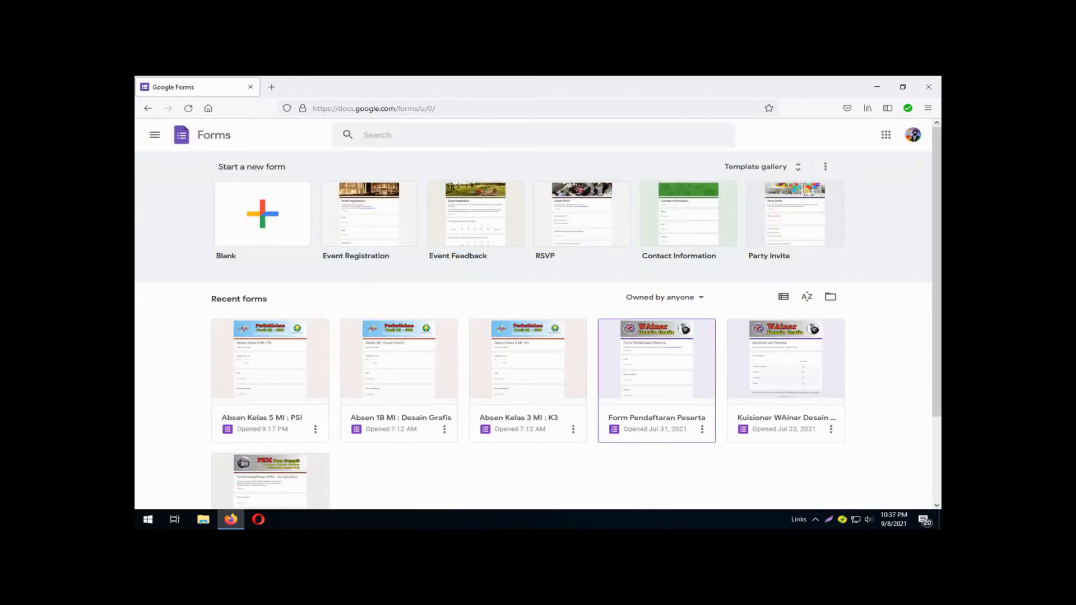
click(269, 362)
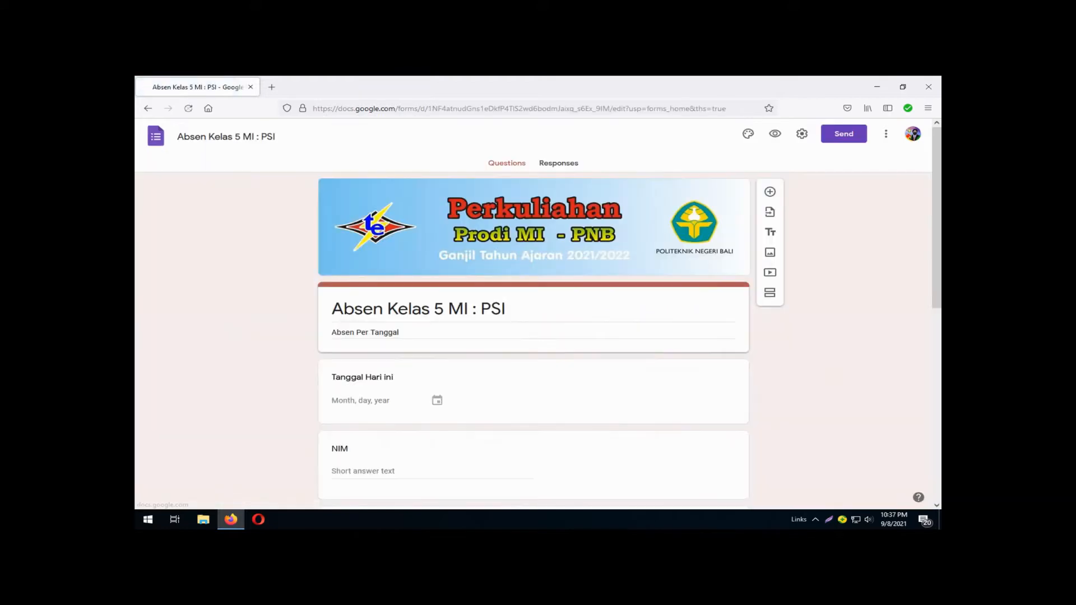
click(803, 134)
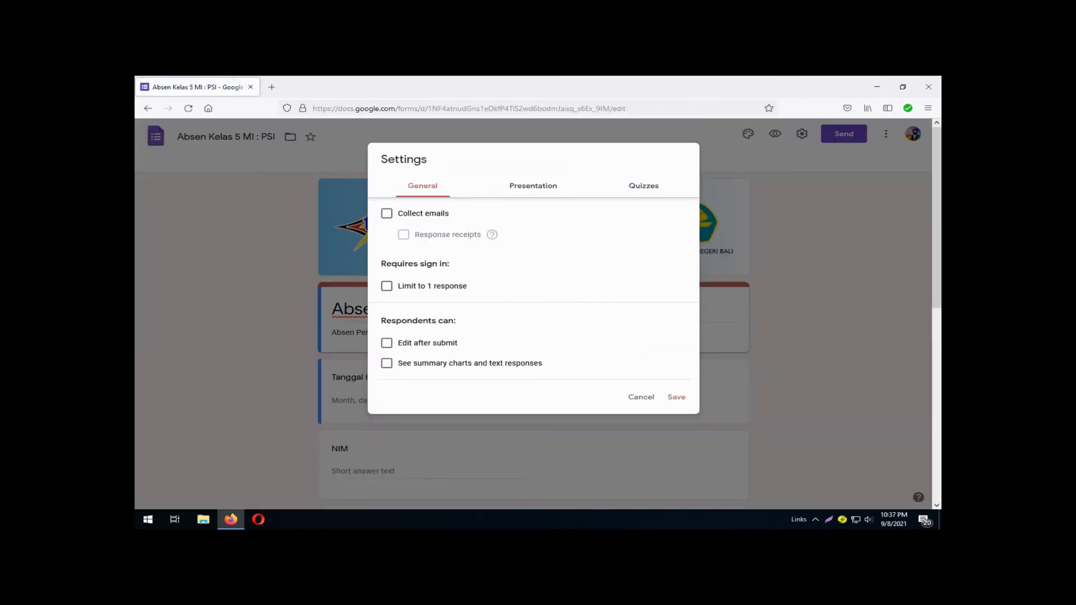
click(886, 134)
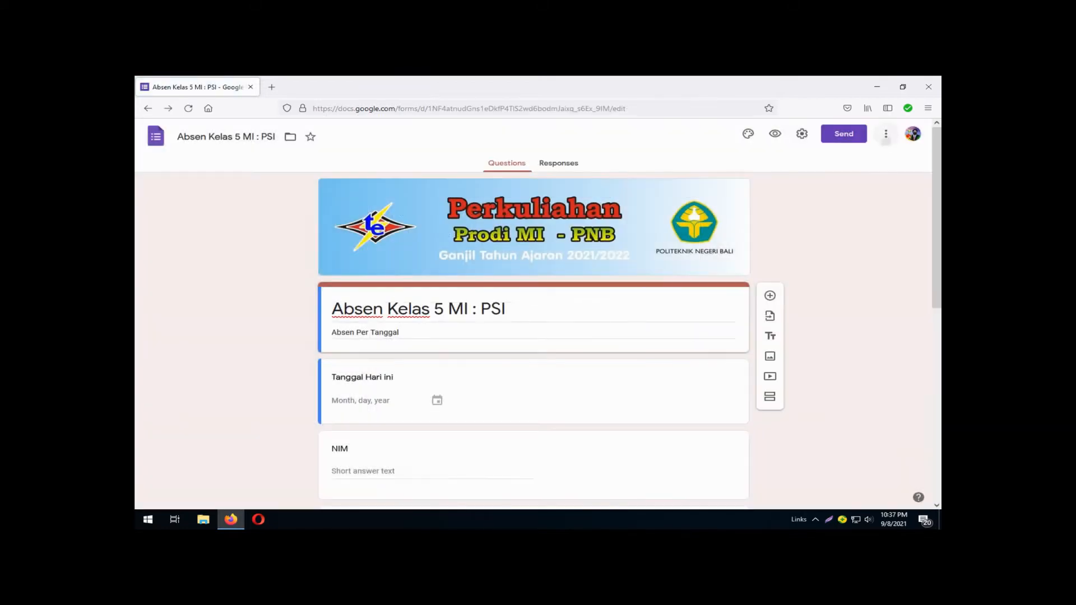
Step: Browse the form's add-ons in the Google Workspace Marketplace and open the formLimiter page
click(885, 134)
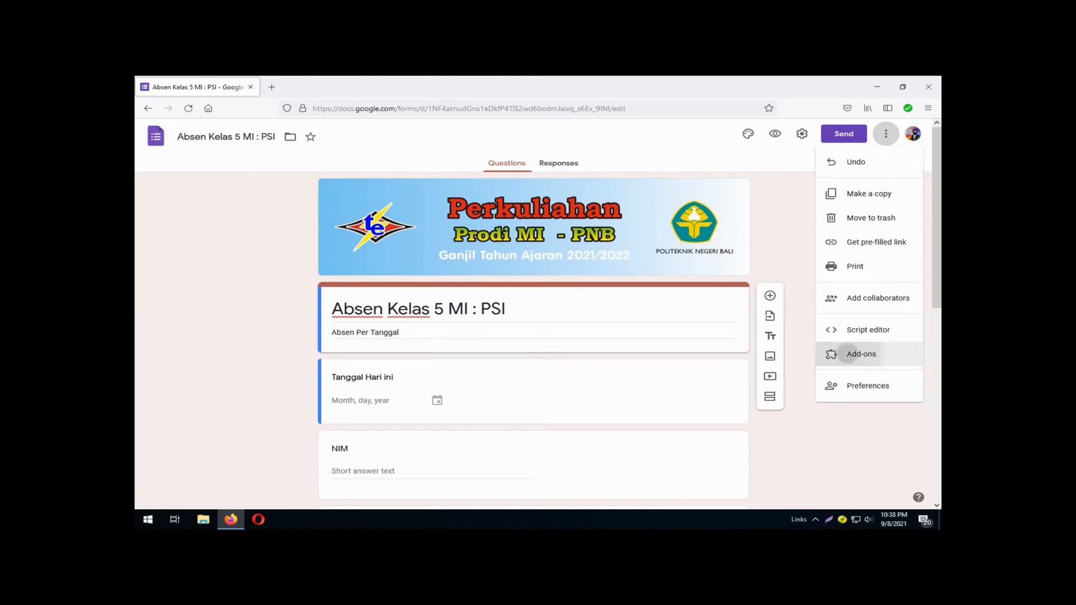
click(862, 354)
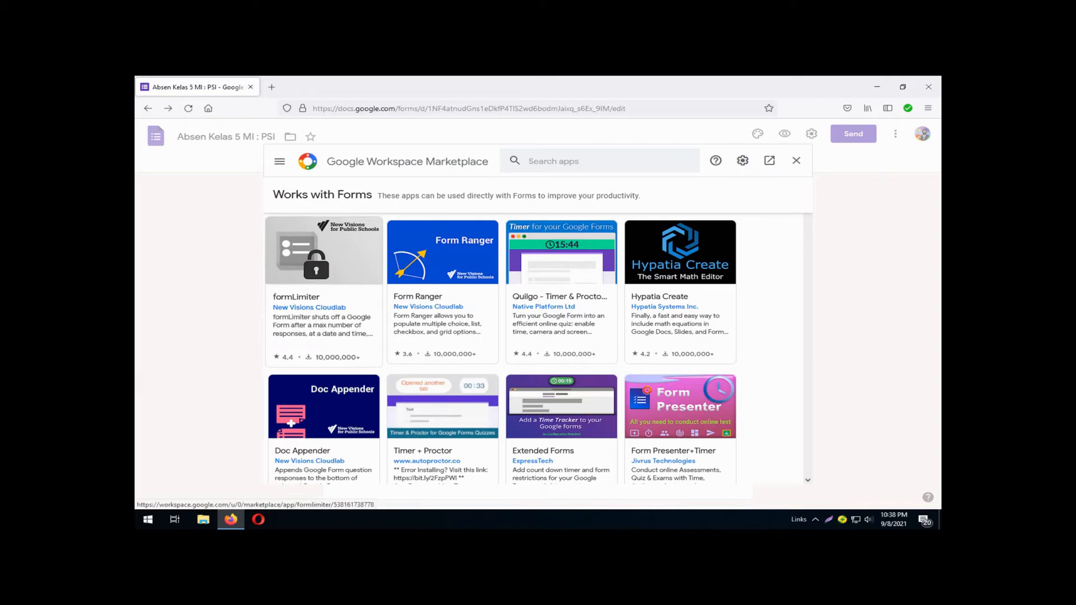
click(324, 291)
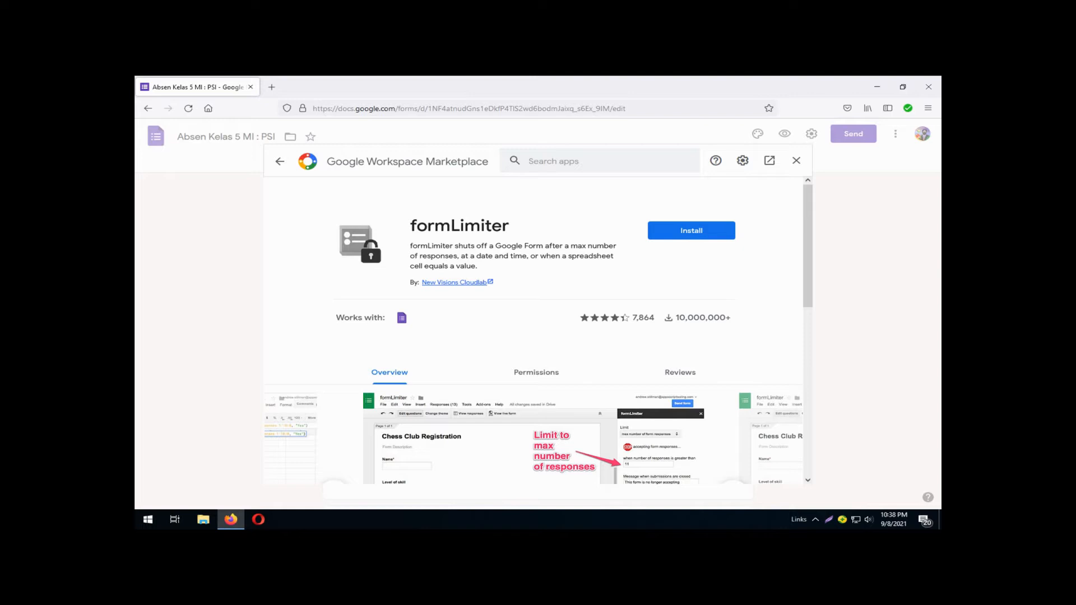
Step: Install the formLimiter add-on, authorizing it with the signed-in Google account and allowing all requested permissions
click(691, 231)
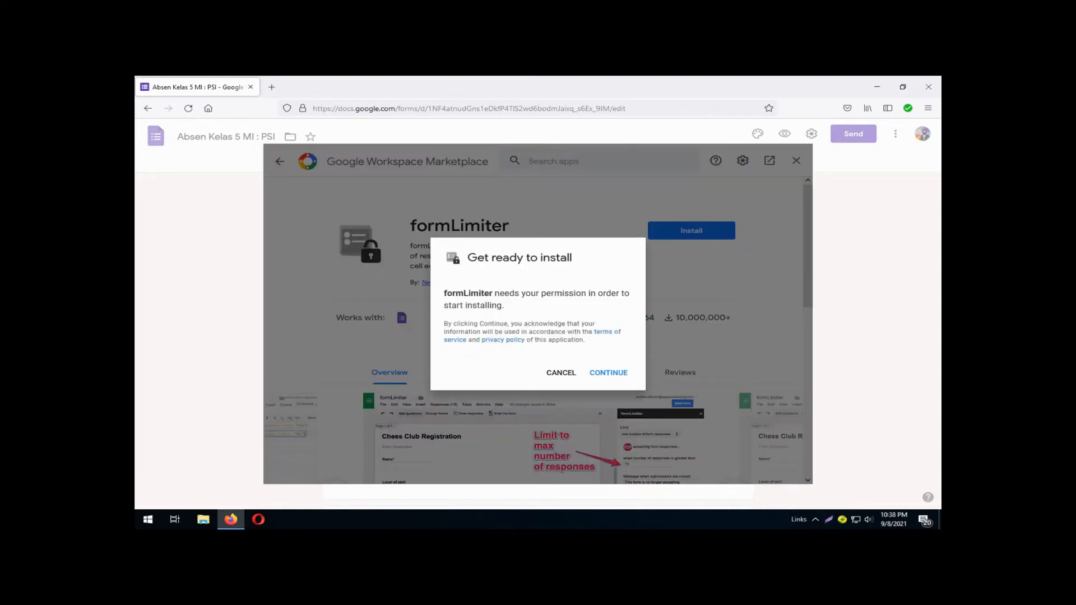
drag(468, 258, 572, 258)
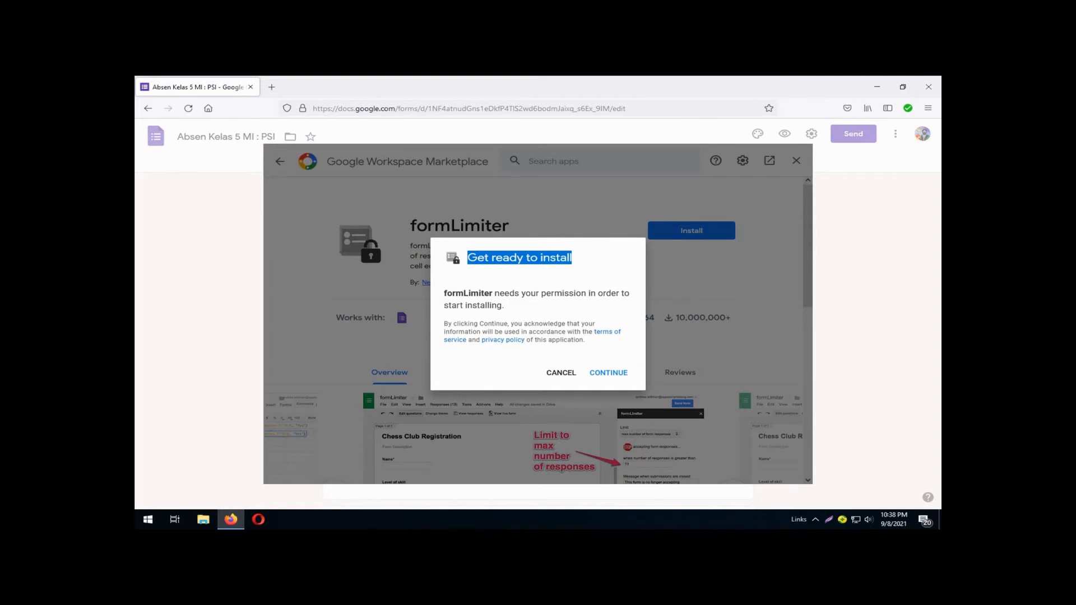
click(608, 373)
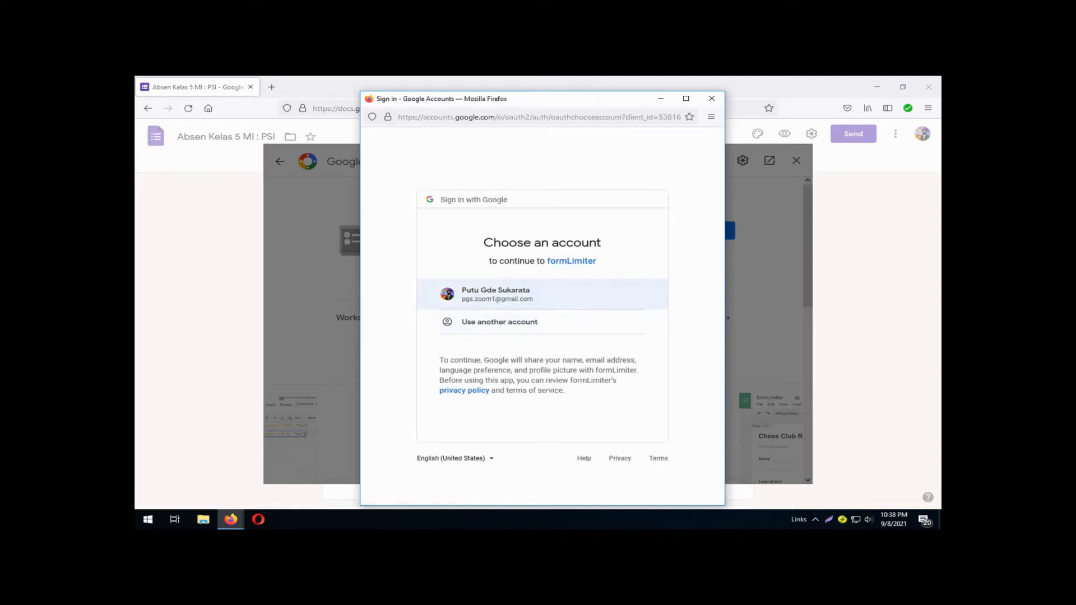
click(503, 294)
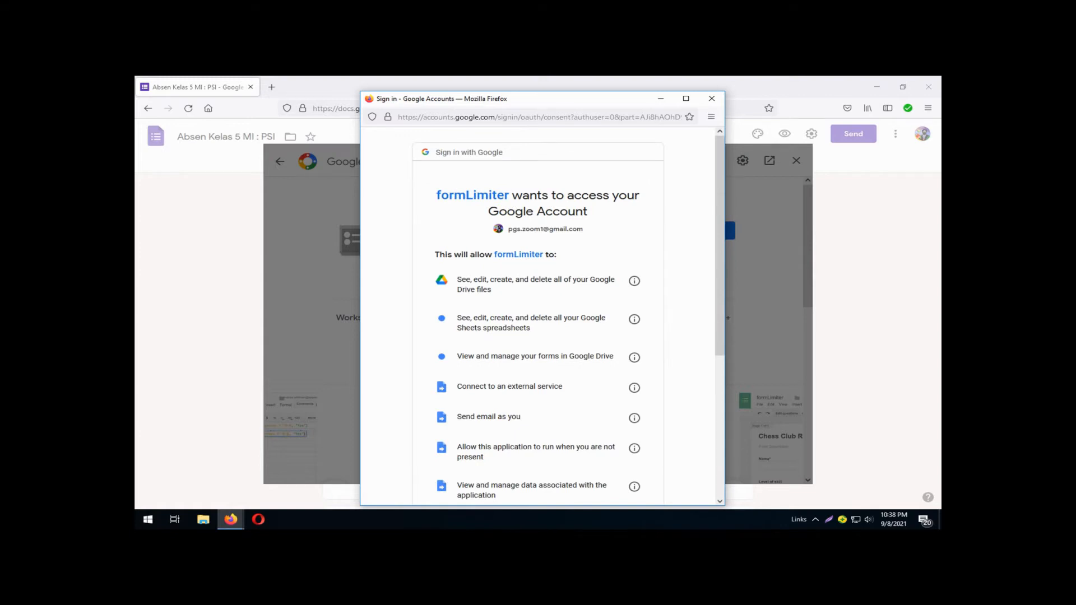
scroll(538, 314, down, 5)
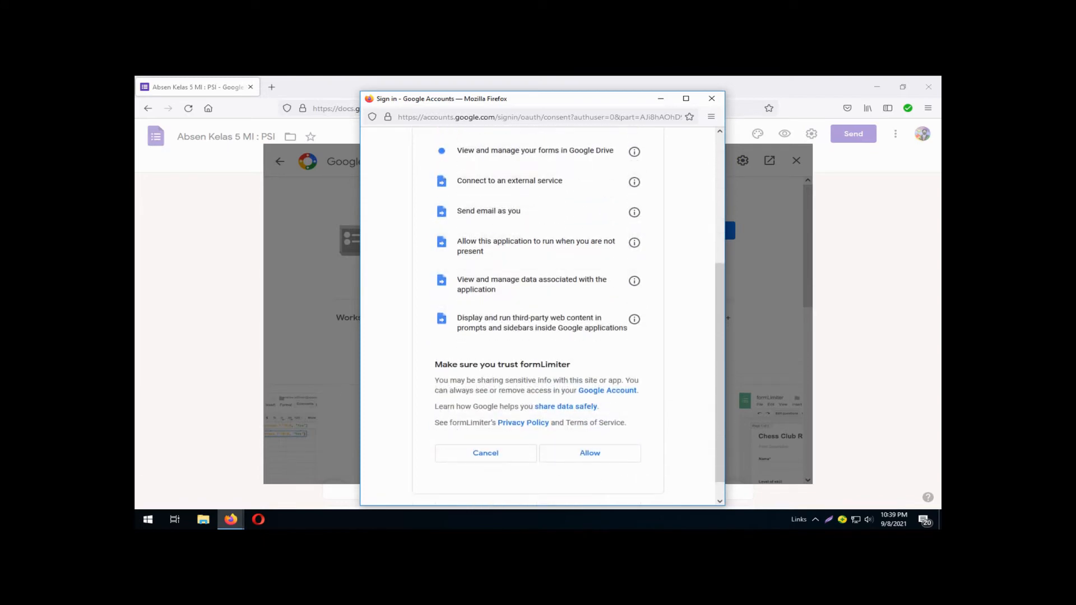
scroll(538, 314, down, 1)
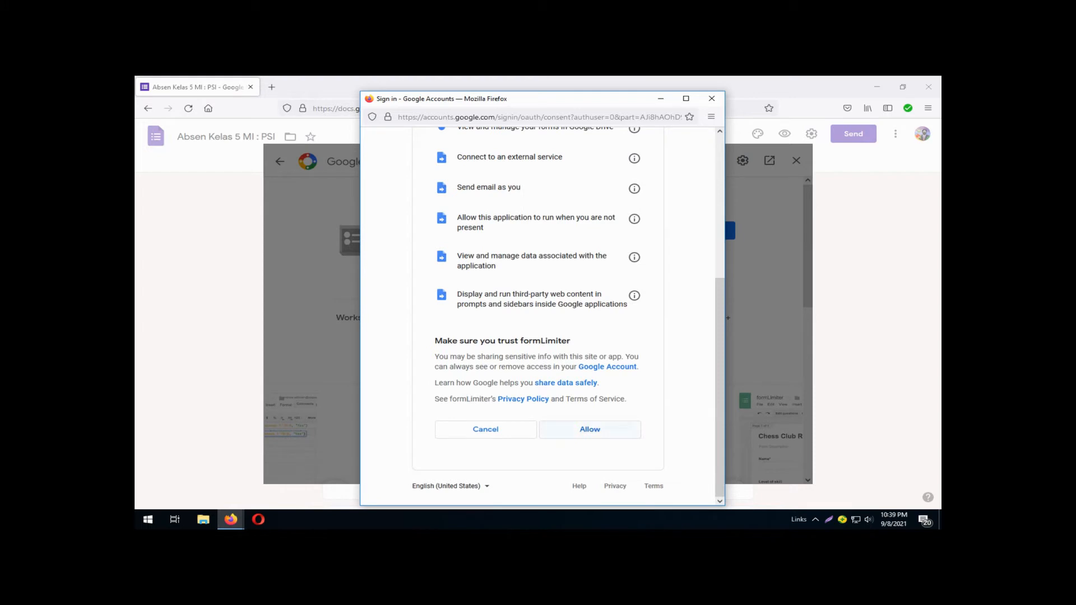
click(590, 430)
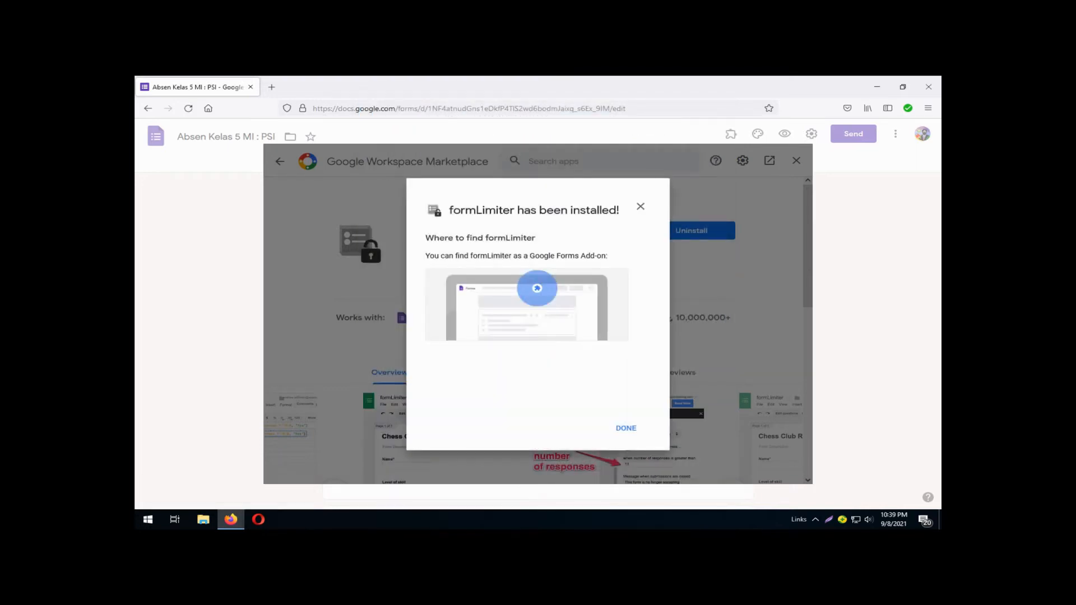
drag(449, 210, 620, 210)
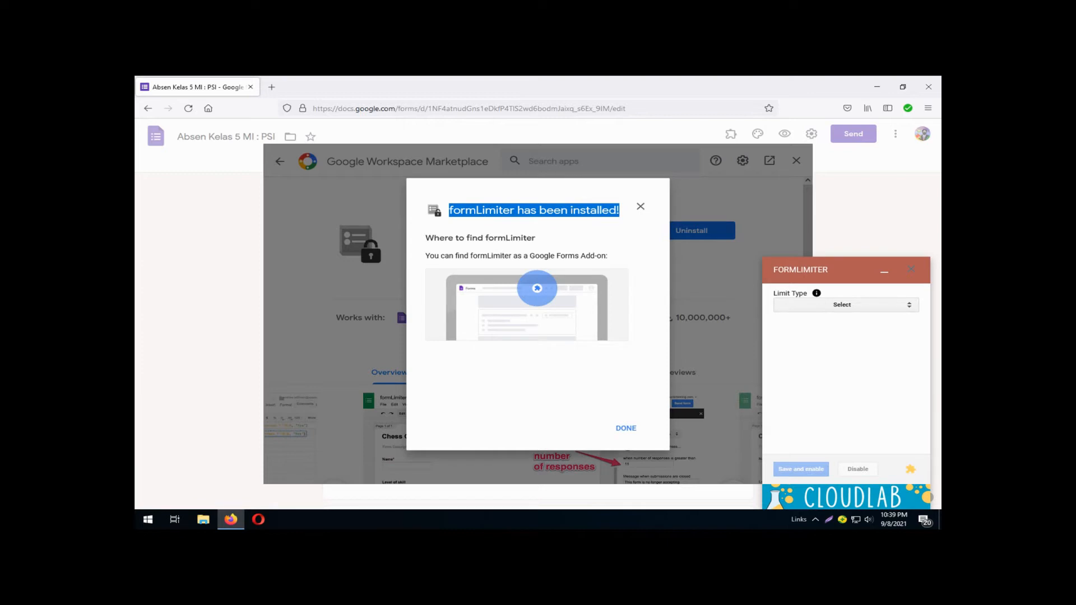
Step: Collapse the formLimiter panel and close the Marketplace to return to the form editor
click(626, 428)
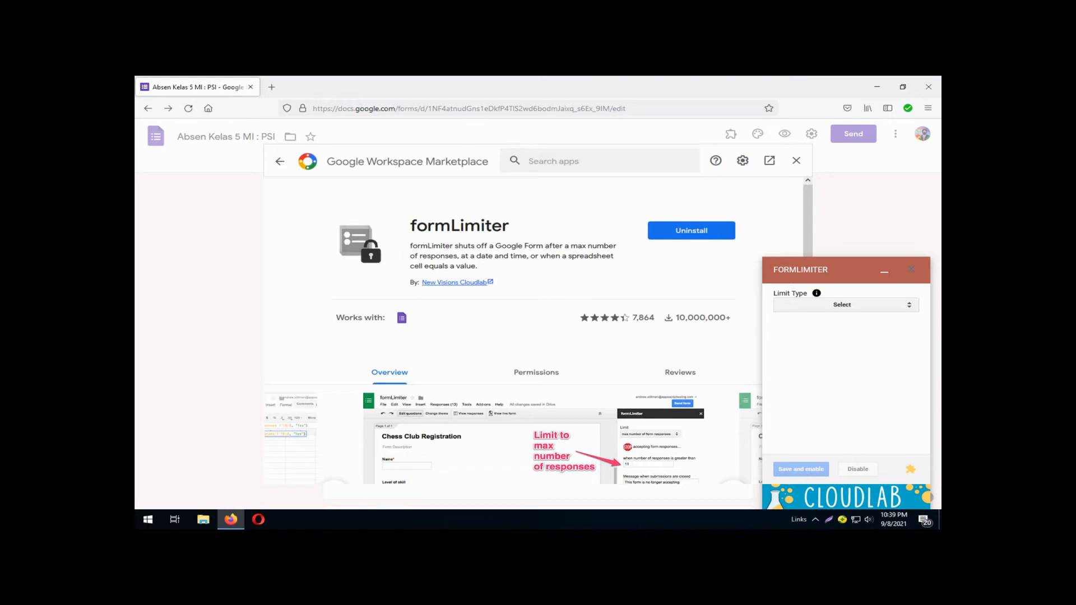
click(885, 271)
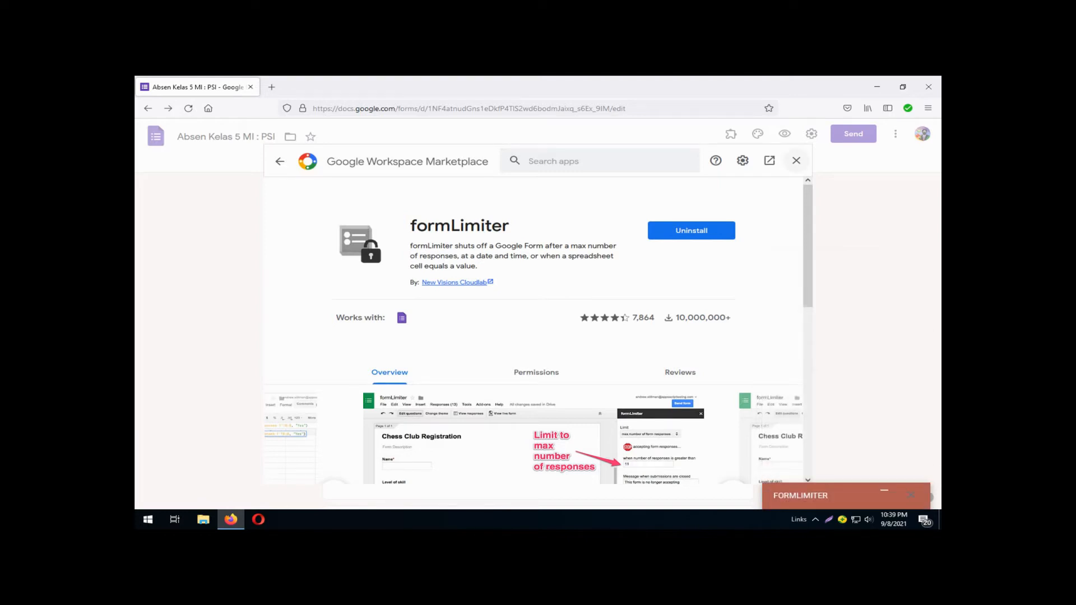
click(797, 161)
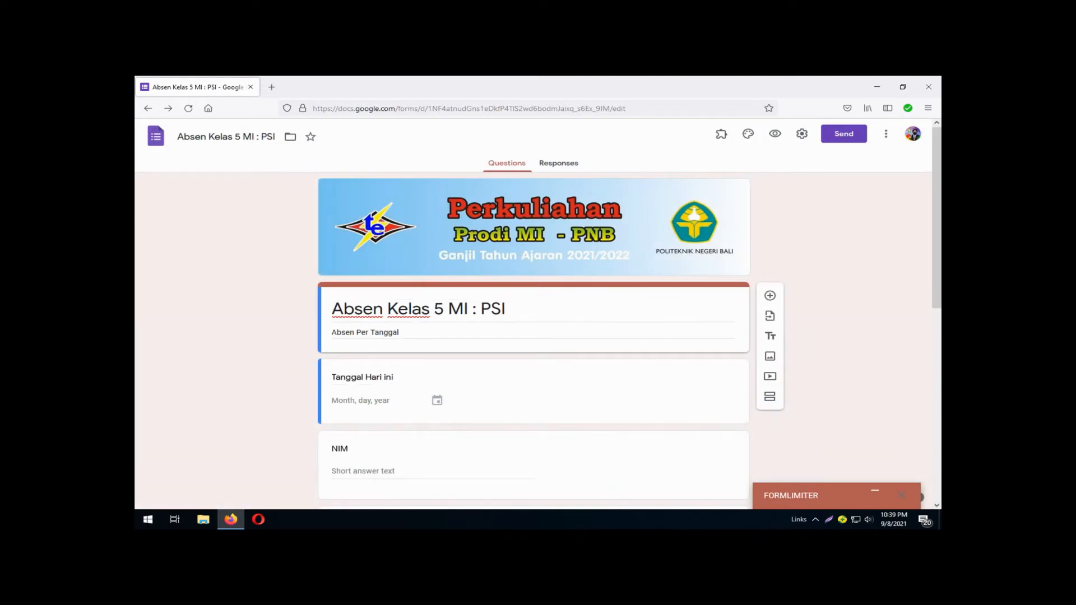
Step: Open formLimiter's limit settings for the attendance form and set the limit type to date and time
drag(332, 309, 505, 309)
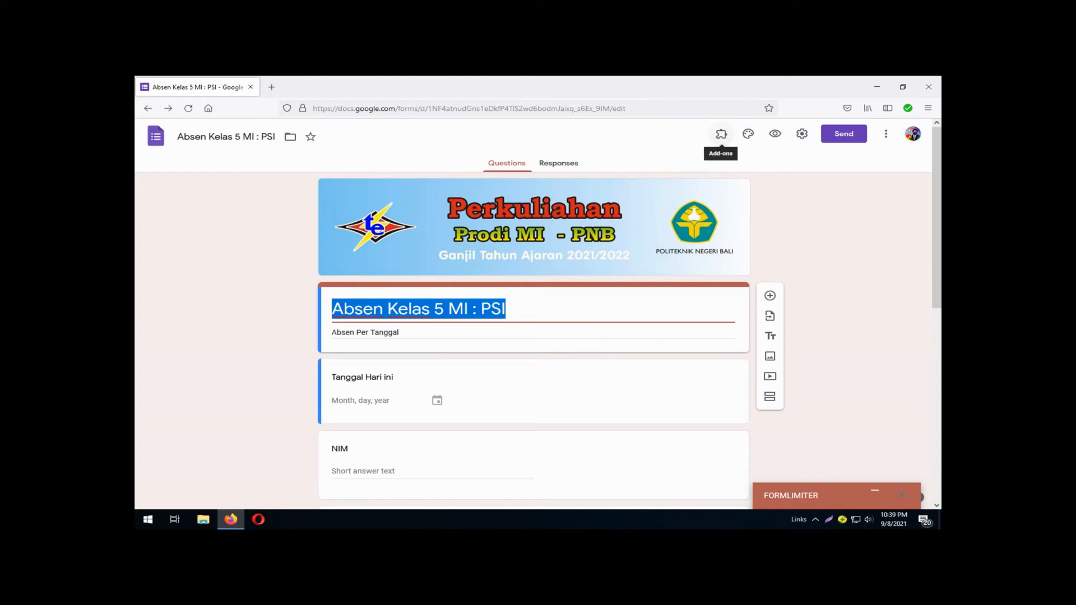
click(721, 133)
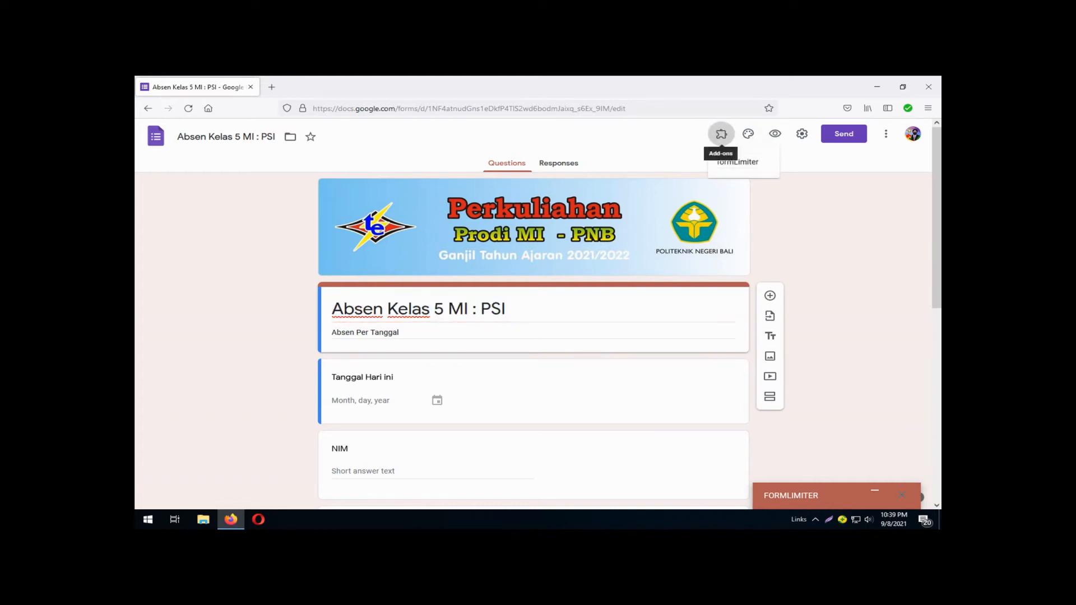
click(738, 162)
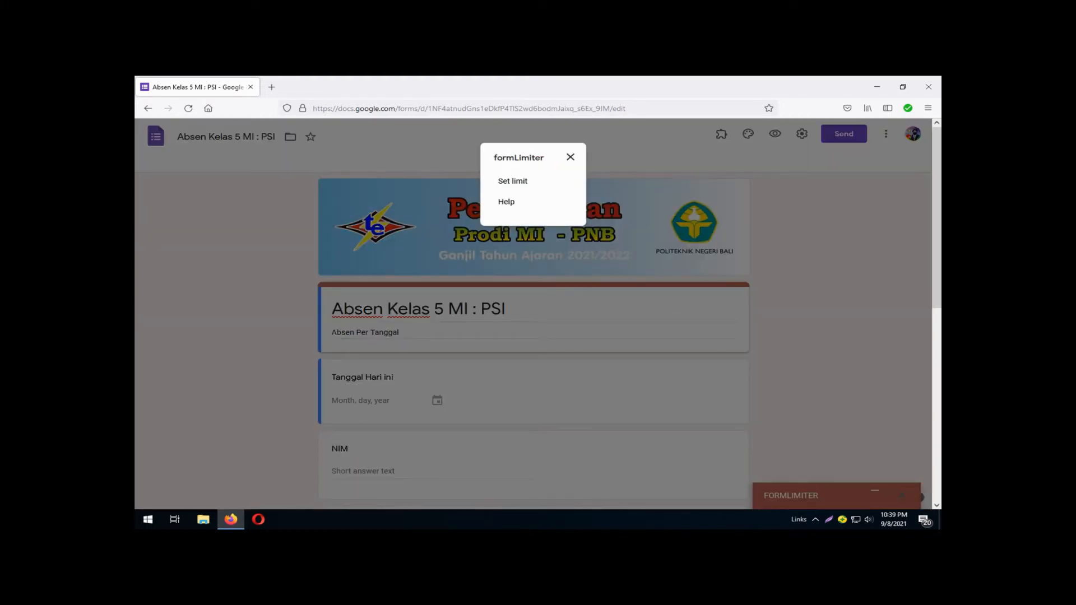
click(513, 181)
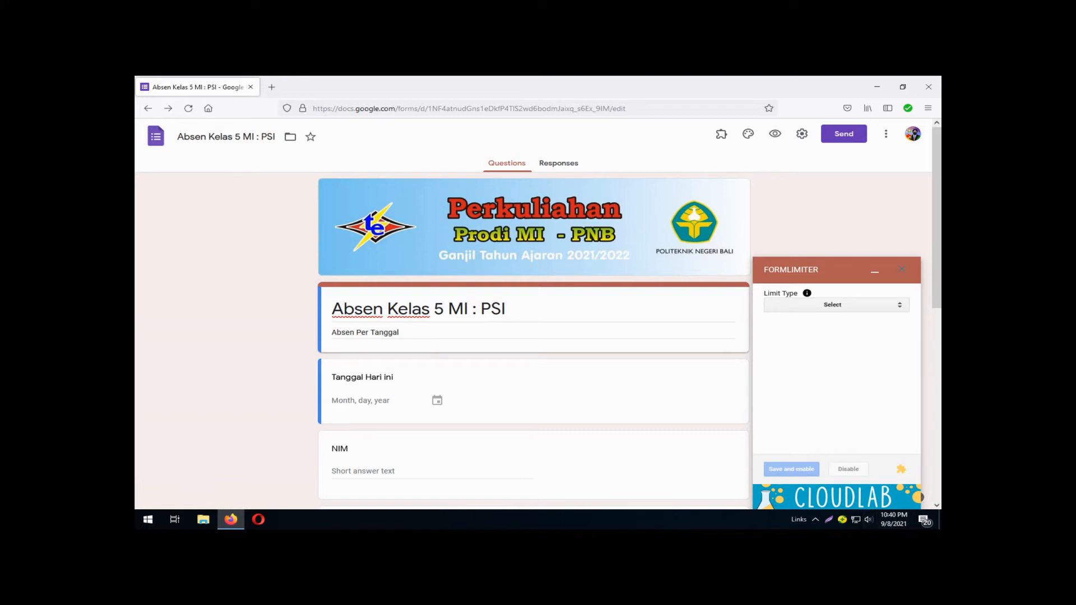
click(836, 305)
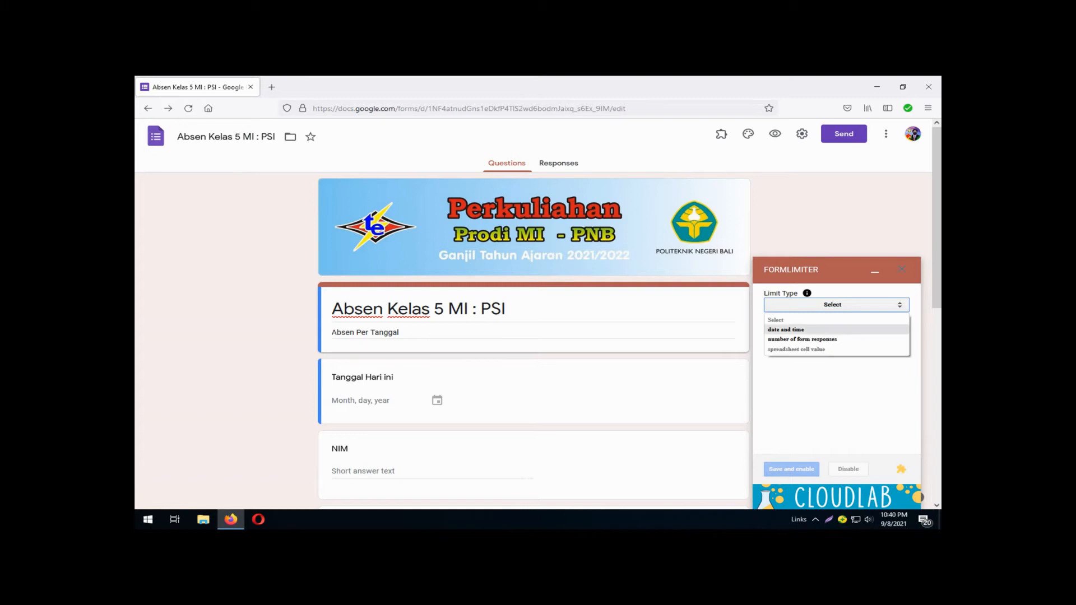
click(837, 329)
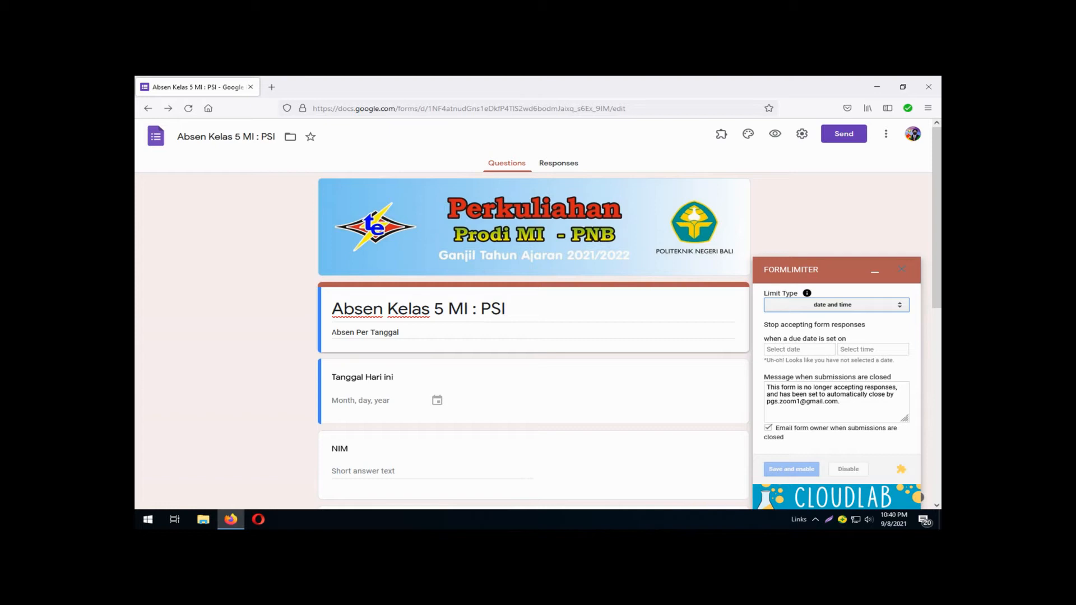
Step: Set the form to stop accepting responses on 09/09/2021 at 9:00 AM, and save and enable the limit
click(799, 350)
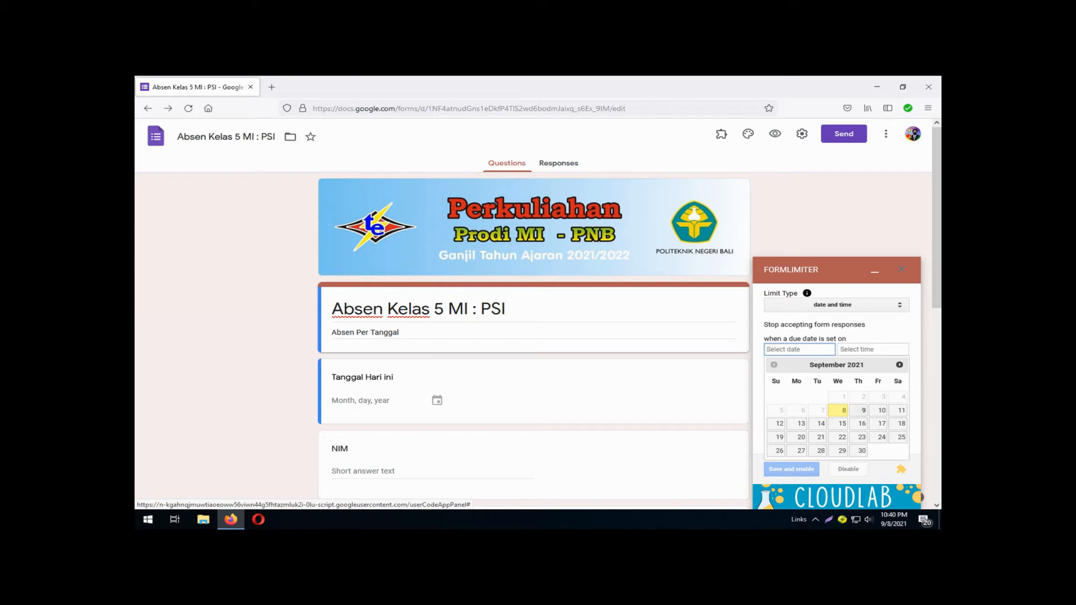
click(859, 411)
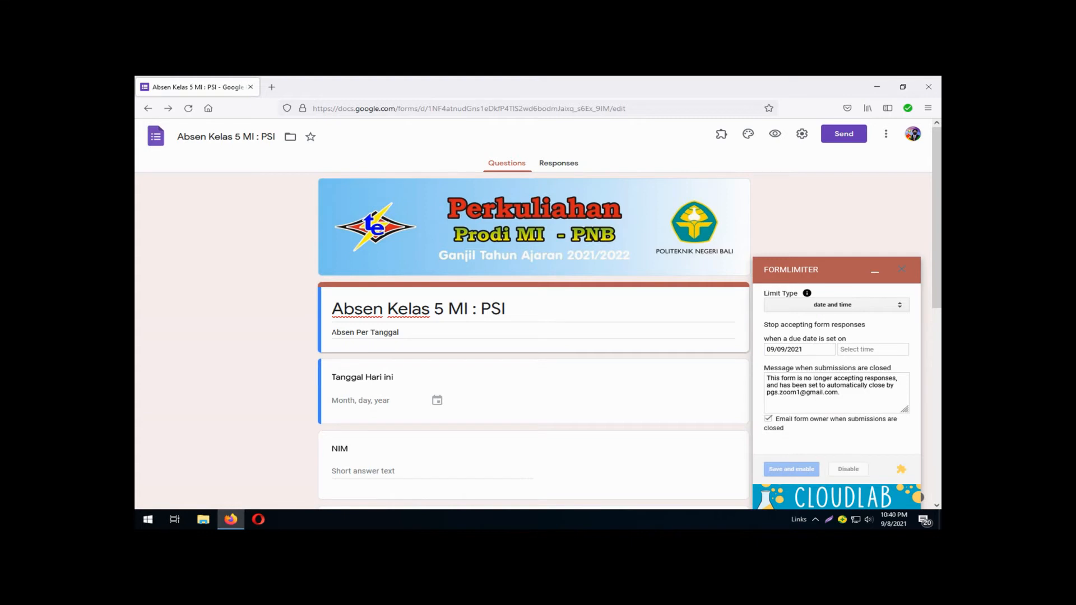
click(873, 349)
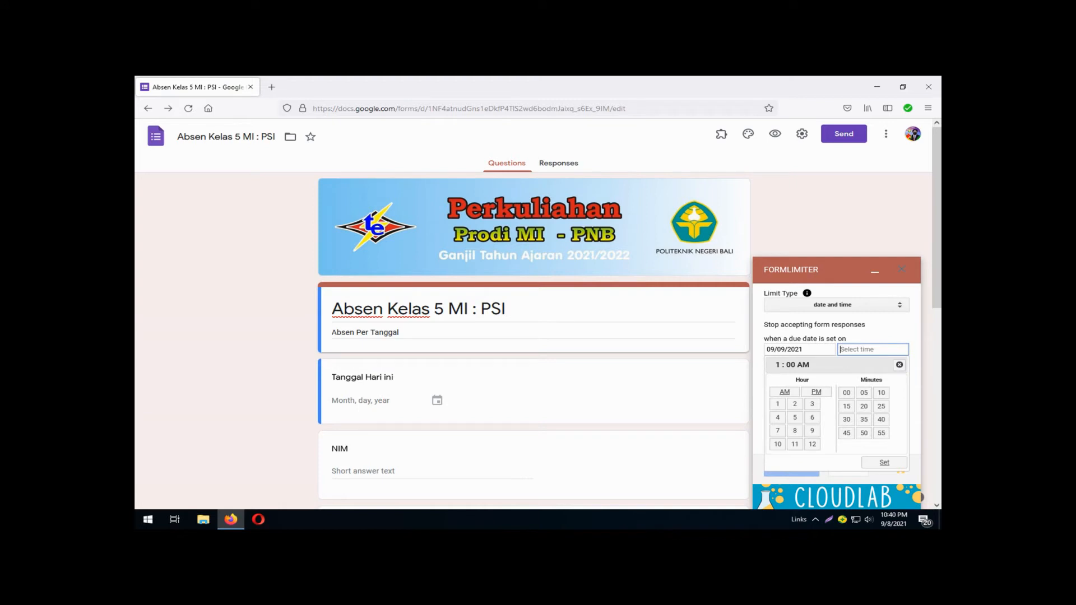
click(816, 393)
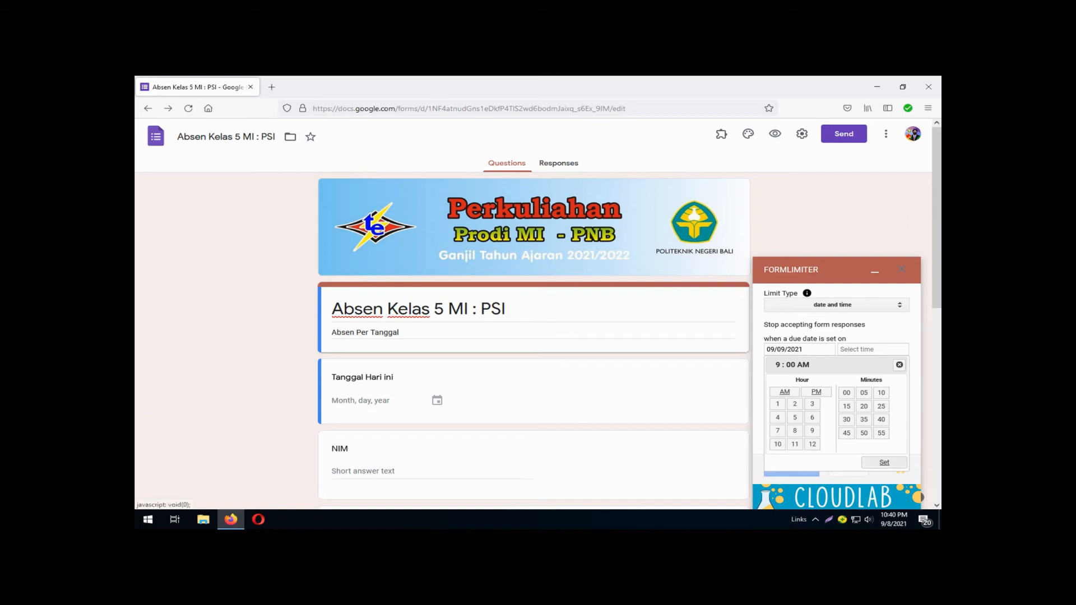
click(884, 462)
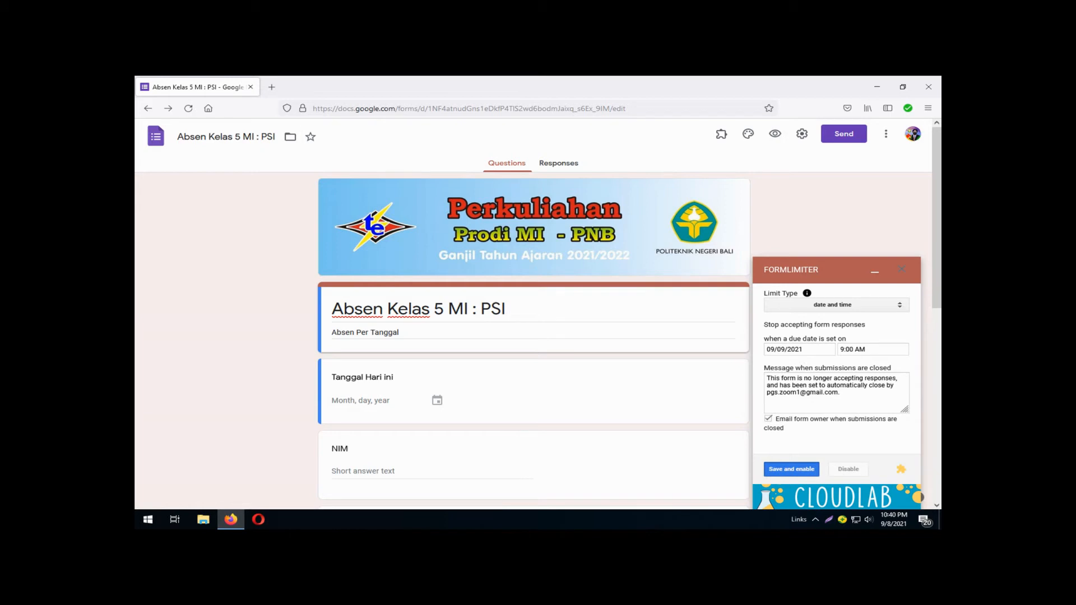
click(791, 469)
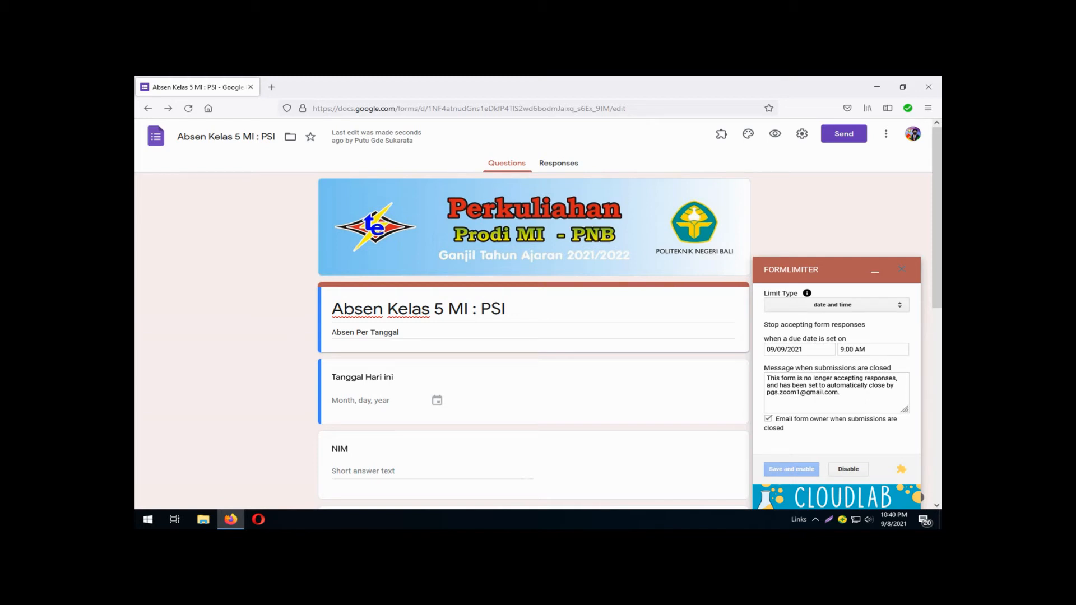
click(875, 271)
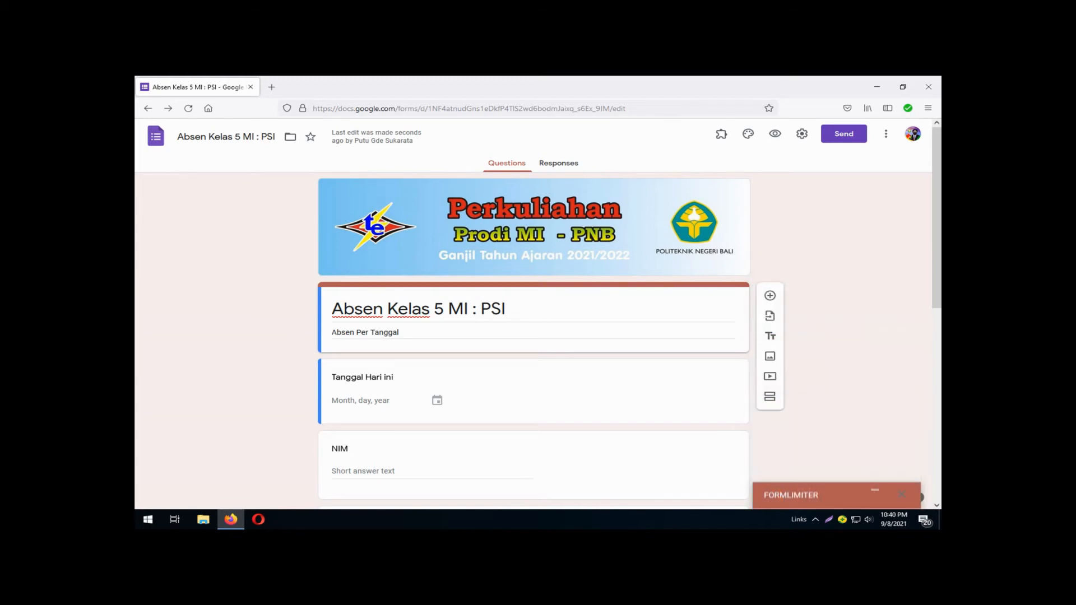
Step: Sign out of the Google account and minimize the browser window
click(913, 134)
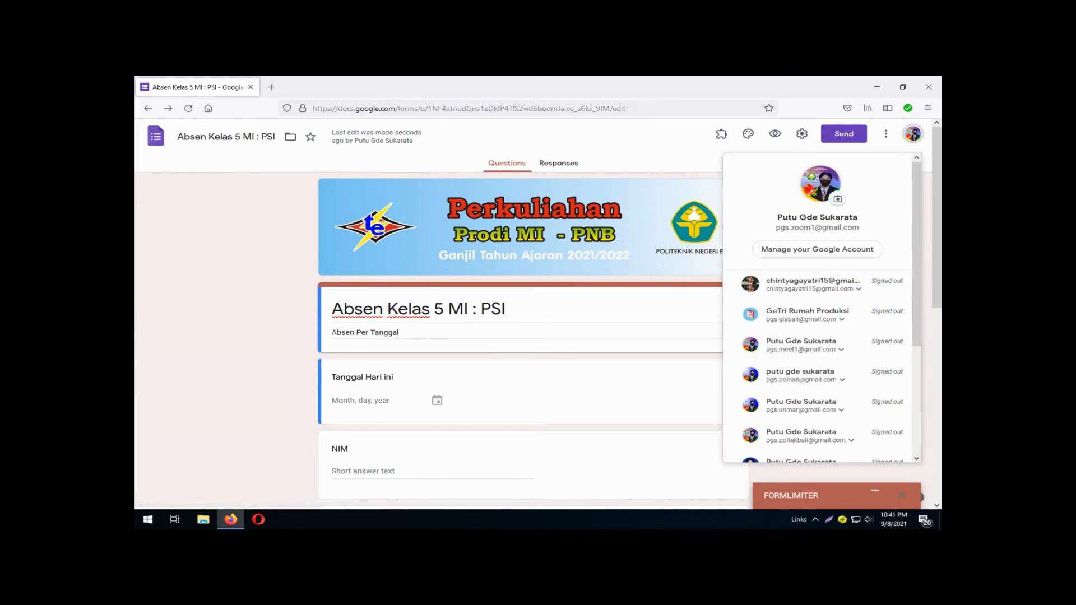
scroll(817, 393, down, 5)
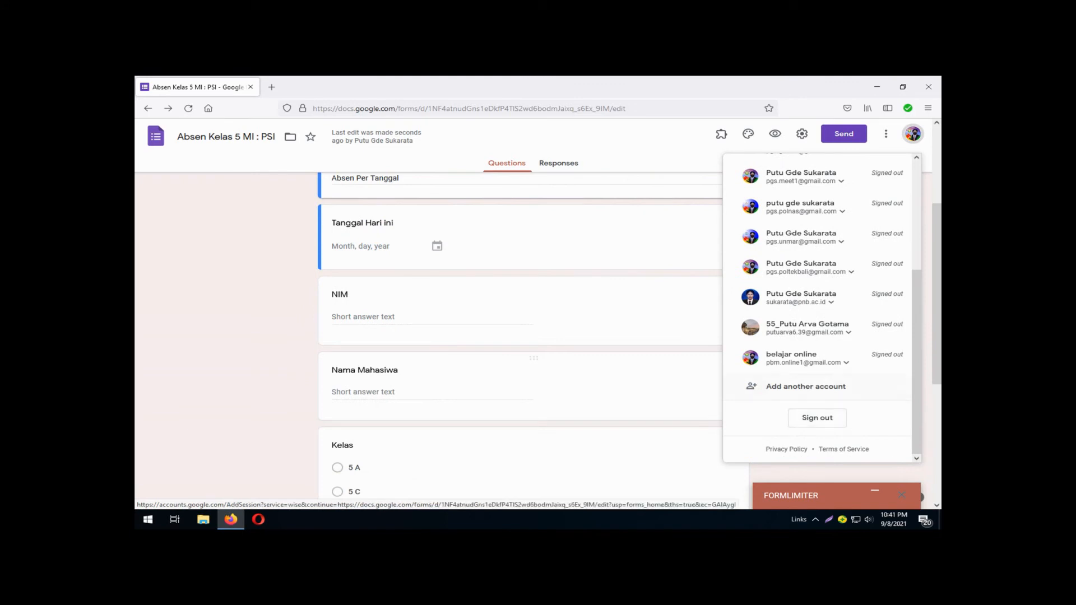
scroll(521, 336, up, 3)
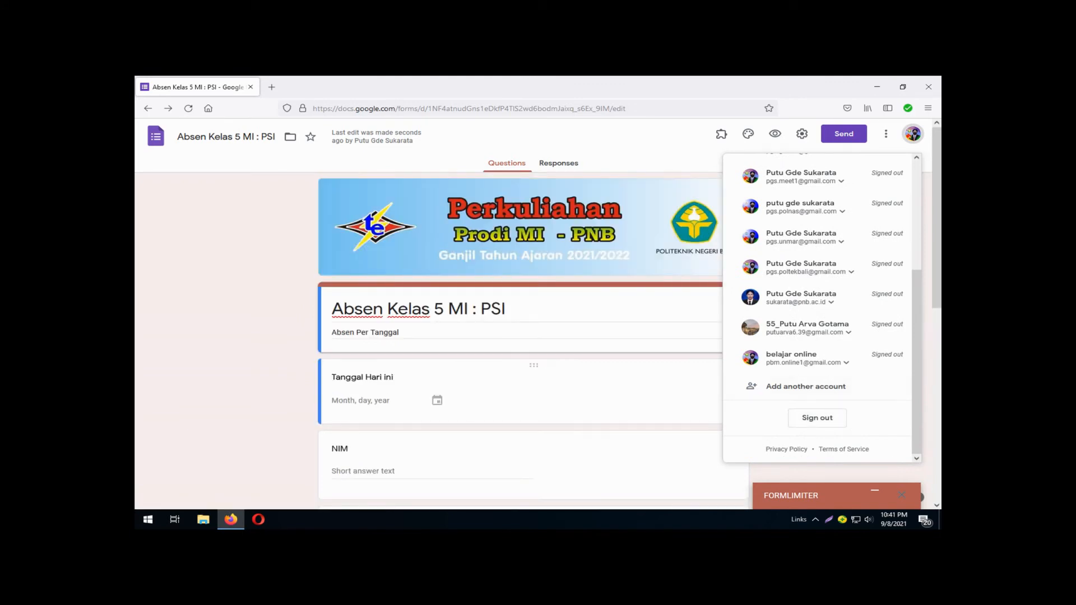
click(817, 417)
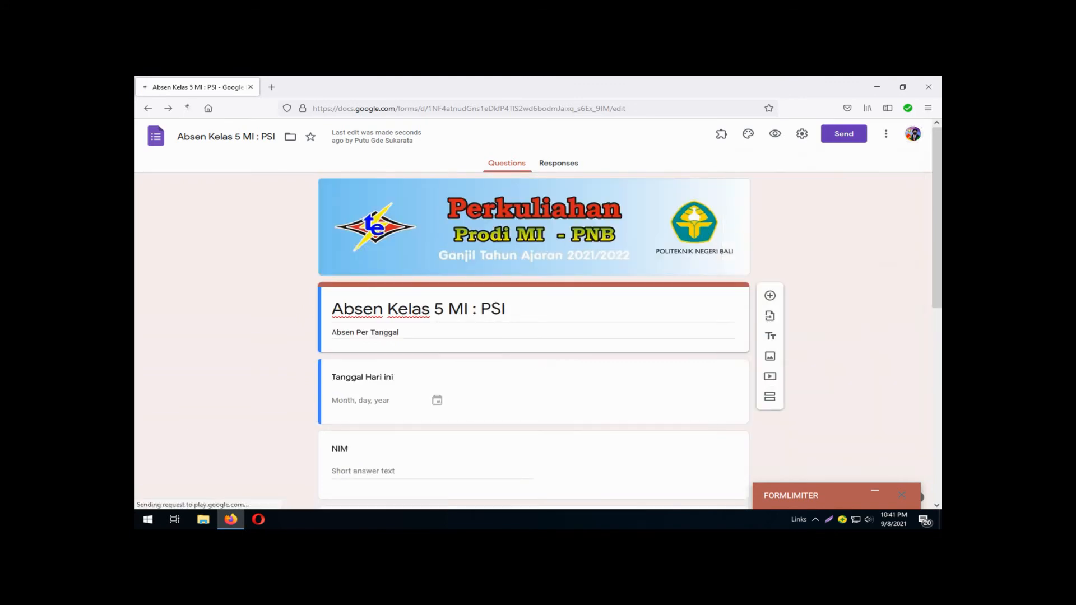
click(877, 86)
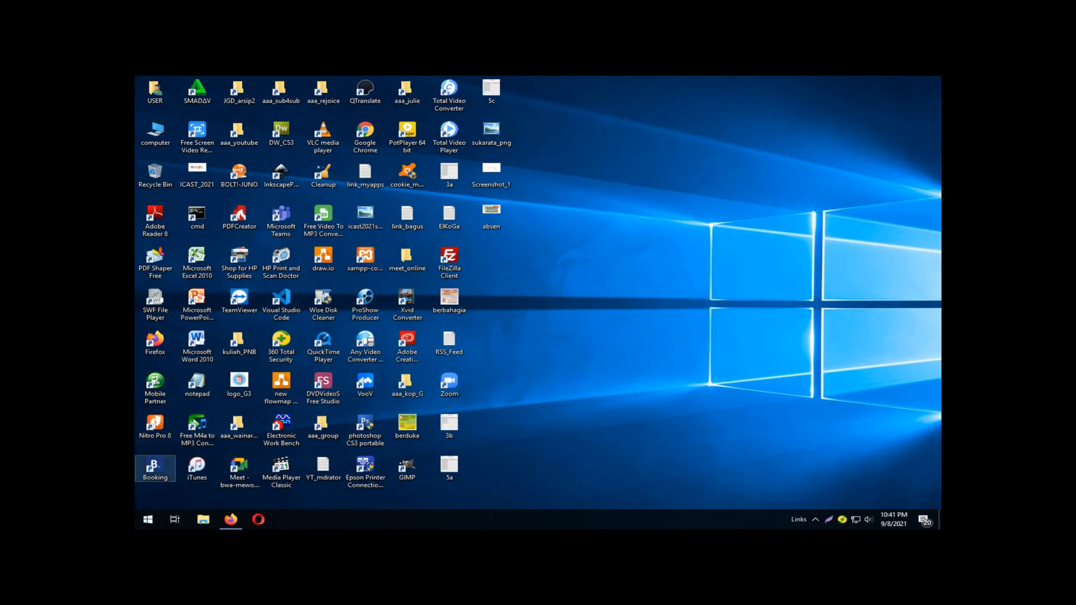
Step: Switch to Microsoft Word and write "Maka form absen kelas 5c psi akan terset" in a blank document
double_click(197, 341)
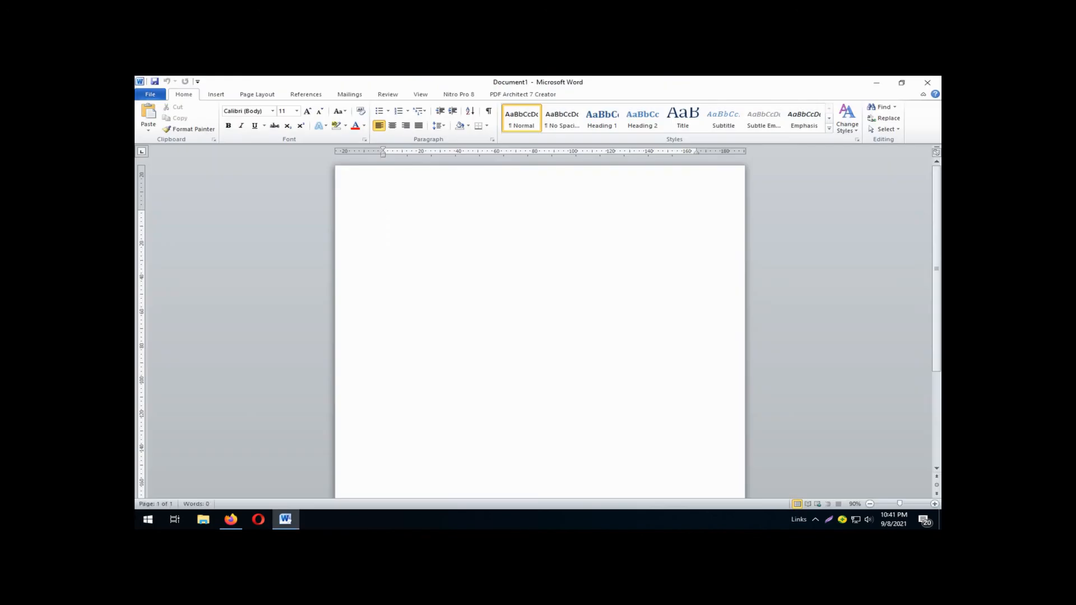
text(Maka form absen kelas 5c psi akan)
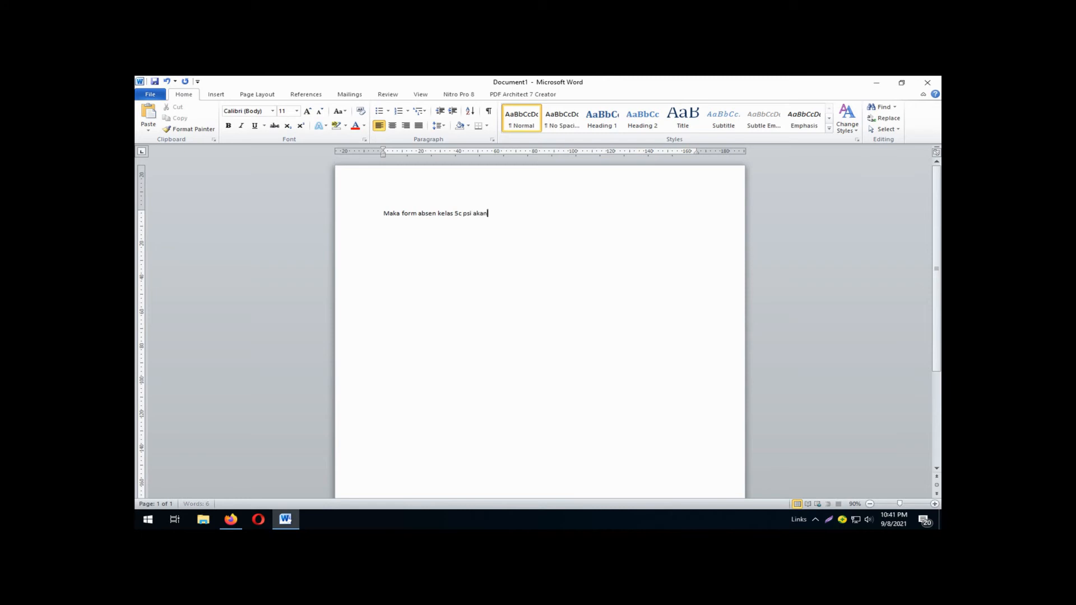
text( terset)
Step: Add a second line reading "Berakhir tgl 9 september 2021 pukul 09.00 pagi"
key(Return)
text(b)
text(erakh)
text(ir )
text(tgl)
text( 9)
text( septemb)
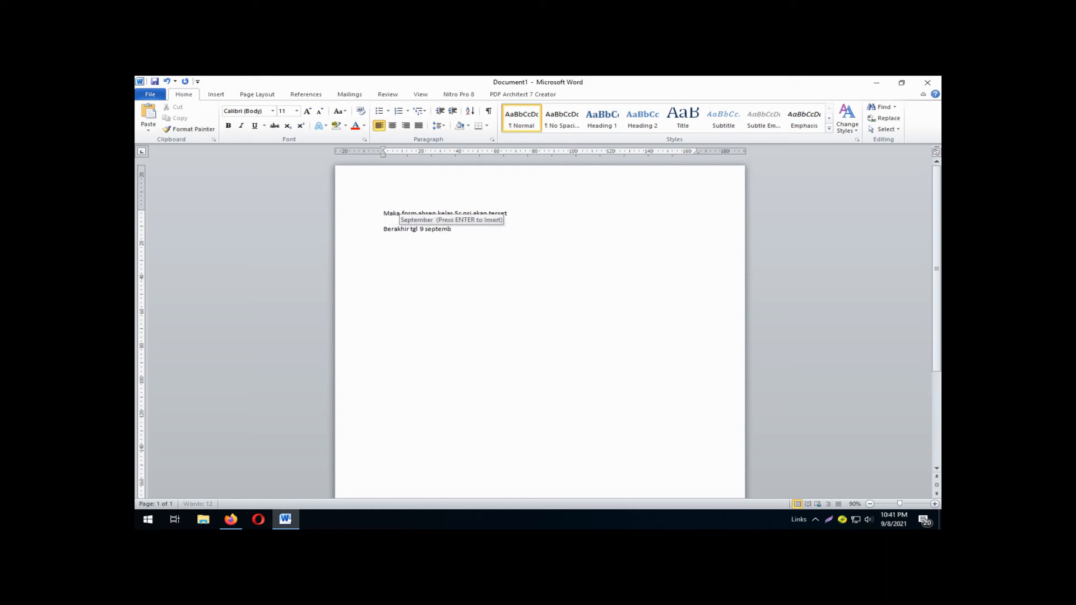
text(er 2020)
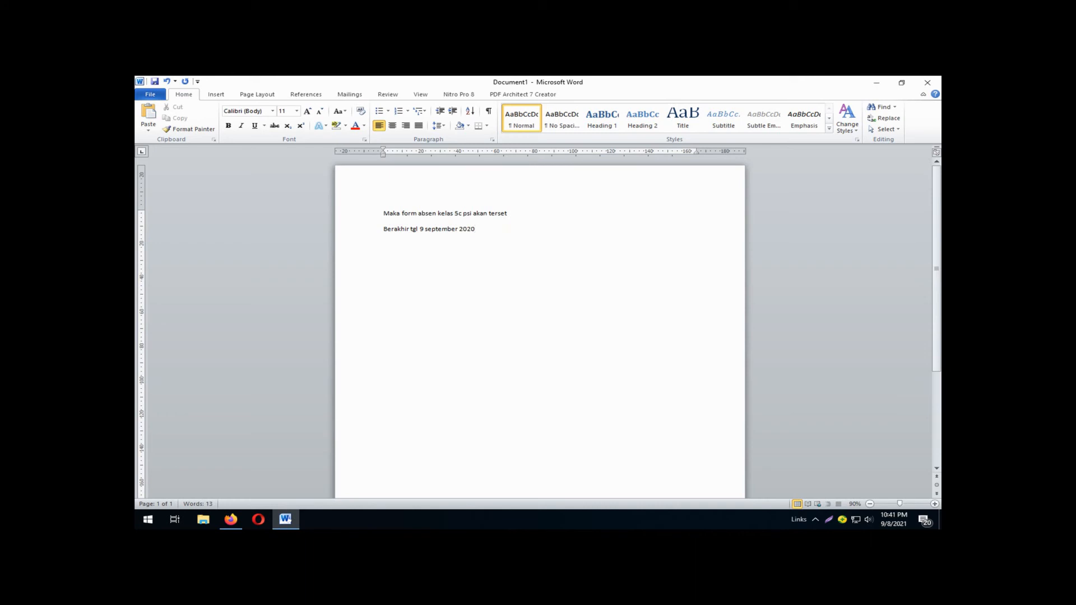
key(BackSpace)
text(1 pukul 09.00 pagi)
Step: Enlarge all the text in the document to 24 pt
triple_click(386, 230)
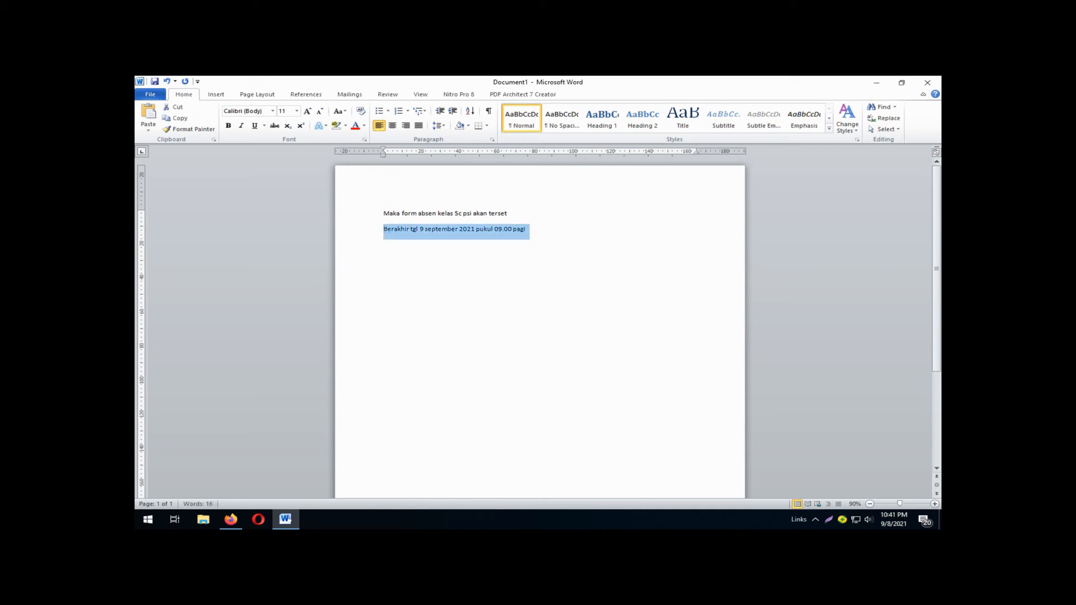
key(ctrl+a)
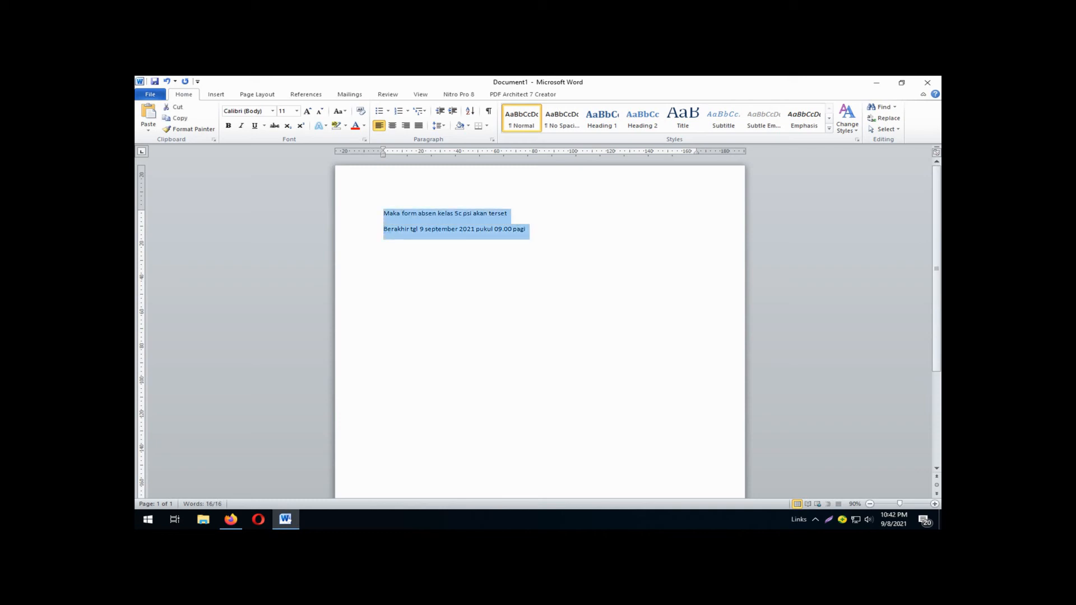
key(ctrl+bracketright)
key(ctrl+bracketright)
key(ctrl+bracketright)
key(ctrl+bracketright)
key(ctrl+bracketright)
key(ctrl+bracketright)
key(ctrl+bracketright)
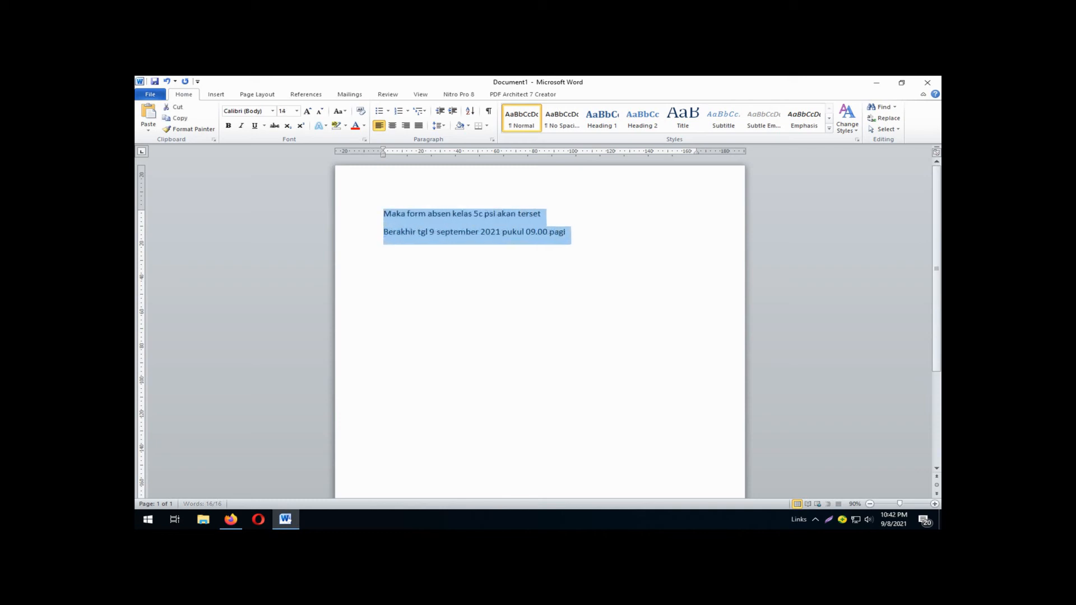
key(ctrl+bracketright)
key(ctrl+bracketright)
key(ctrl+bracketright)
key(ctrl+bracketright)
key(ctrl+bracketright)
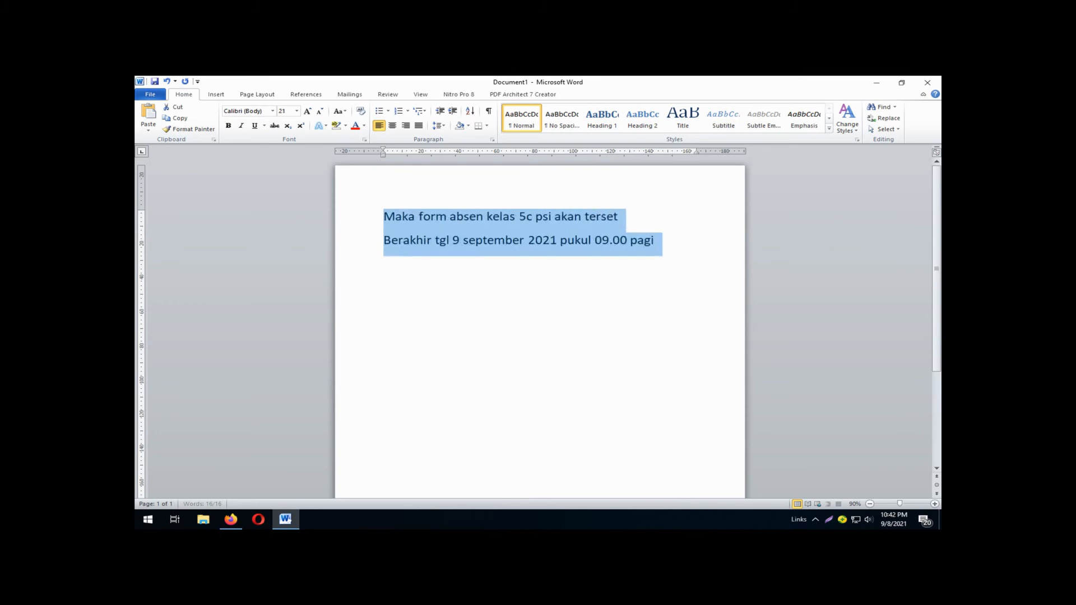
key(ctrl+bracketright)
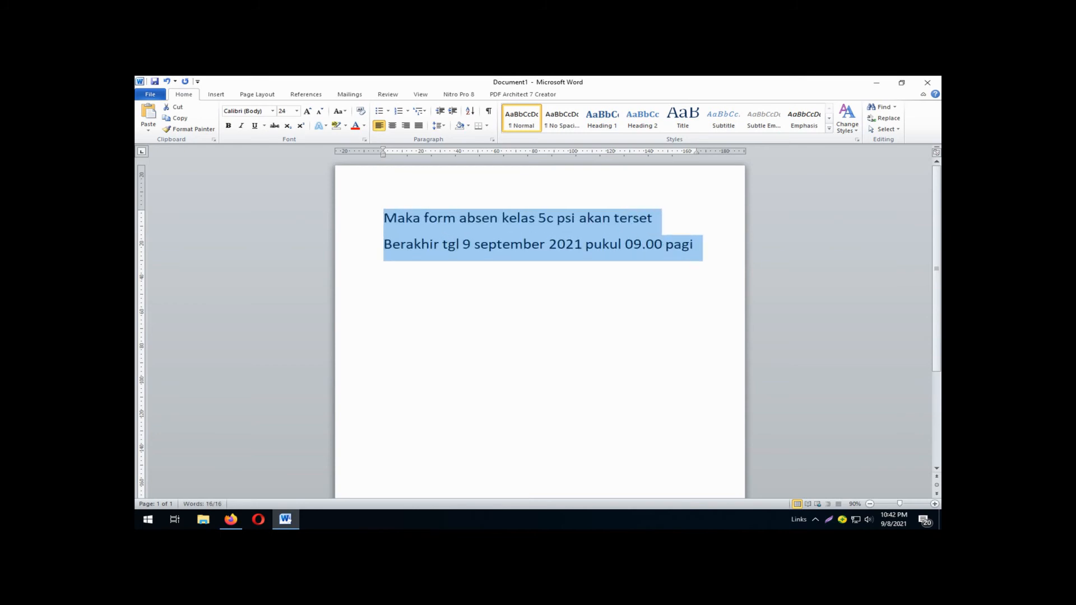
key(Right)
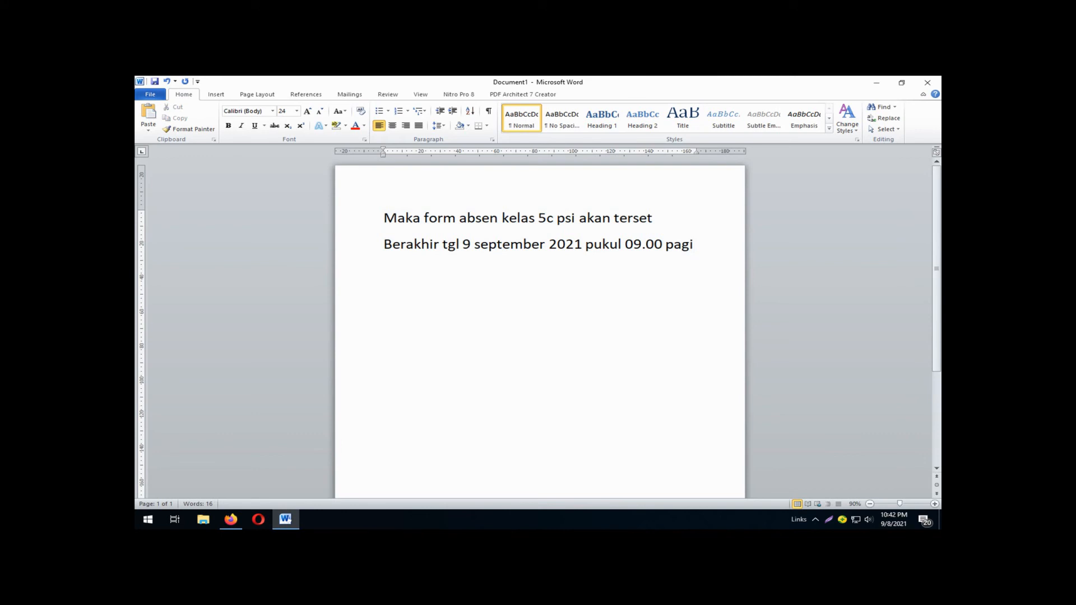
Step: Add a third line starting with "Tetap semnga" below the deadline line
key(Return)
text(tetap semn)
text(ga)
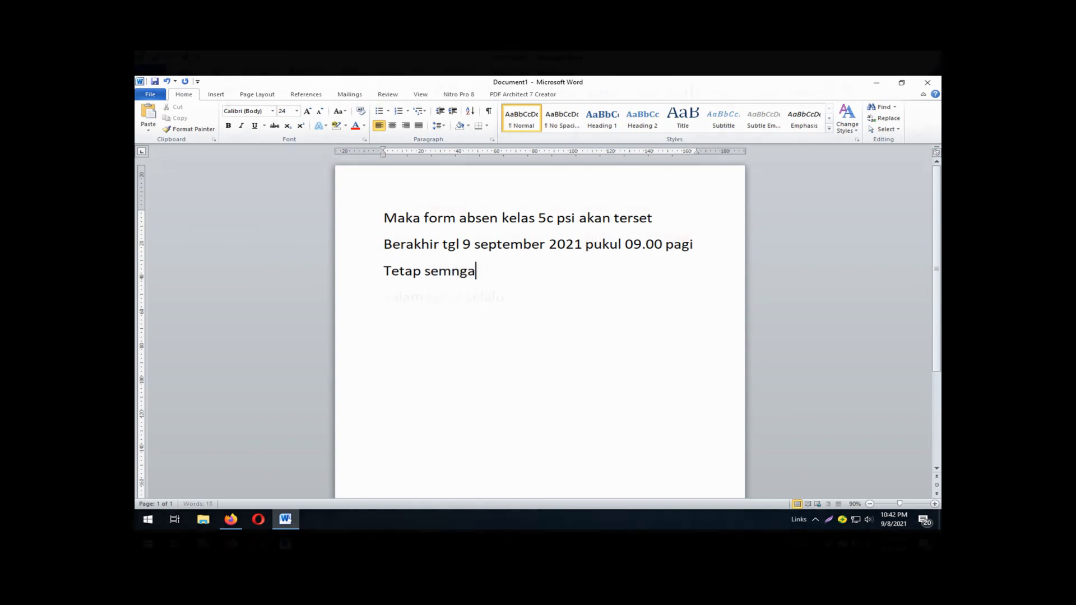